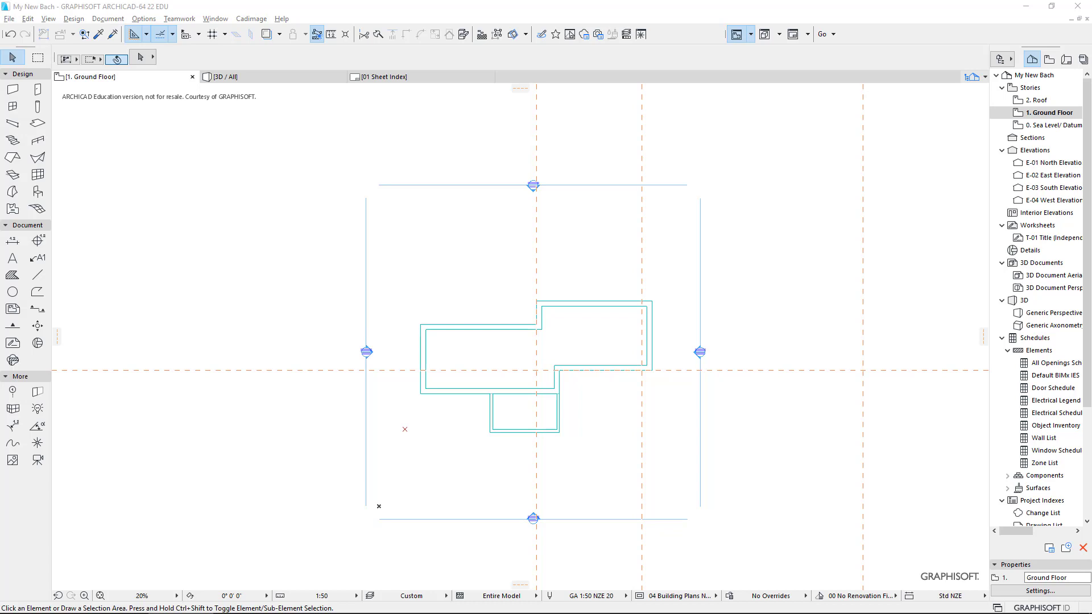
- Drag the 5.04 Assessment House Site plan PDF onto the floor plan, left of the house
{"action": "left_click_drag", "start_coordinate": [720, 91], "coordinate": [702, 86]}
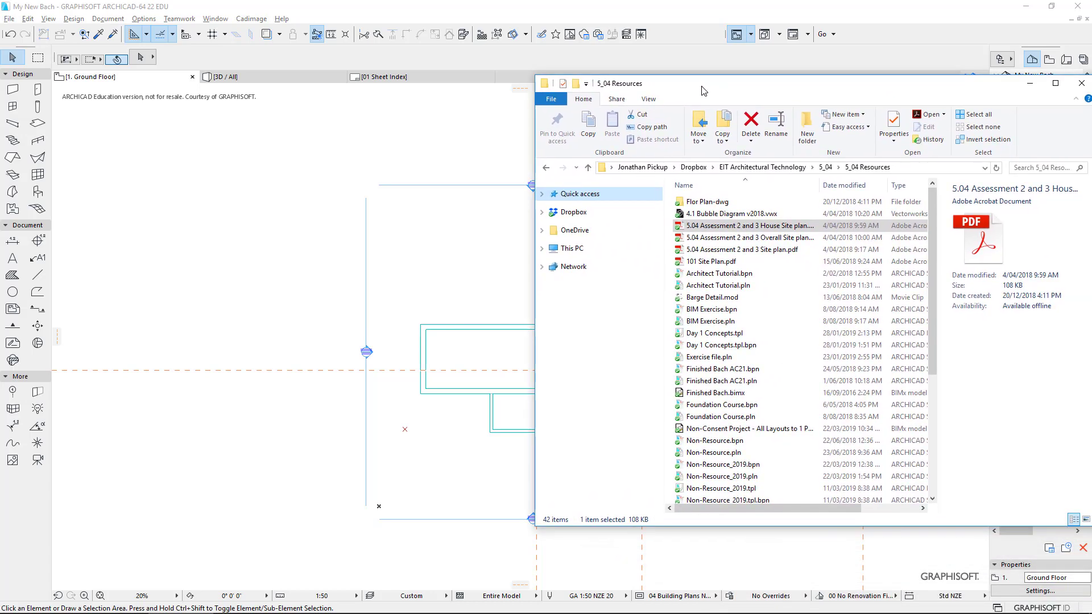
{"action": "left_click", "coordinate": [730, 227]}
{"action": "left_click_drag", "start_coordinate": [729, 229], "coordinate": [268, 288]}
{"action": "left_click", "coordinate": [269, 288]}
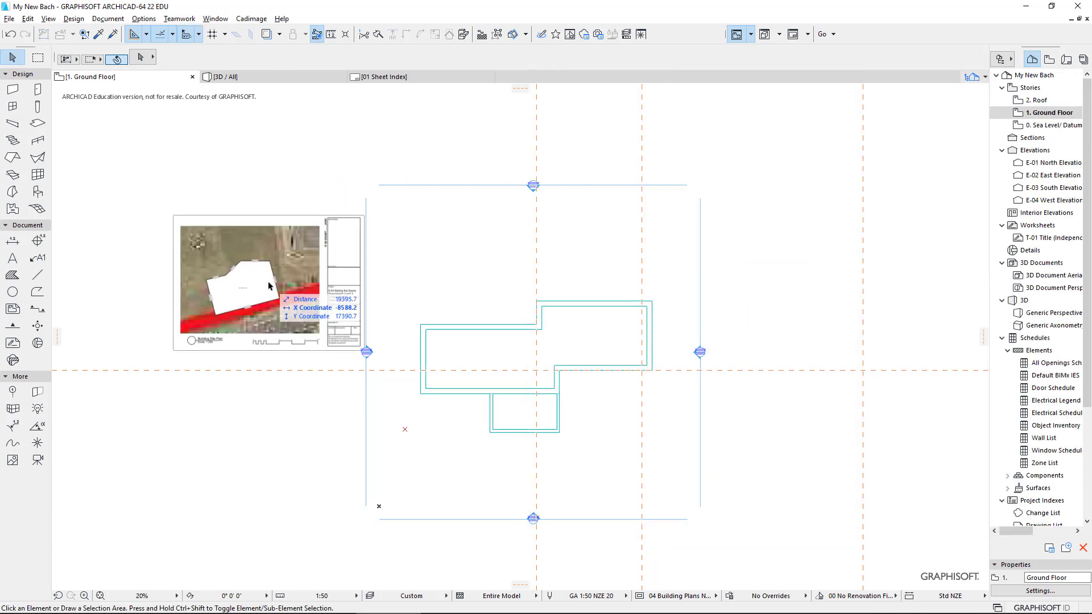
{"action": "scroll", "coordinate": [286, 287], "scroll_direction": "up", "scroll_amount": 2}
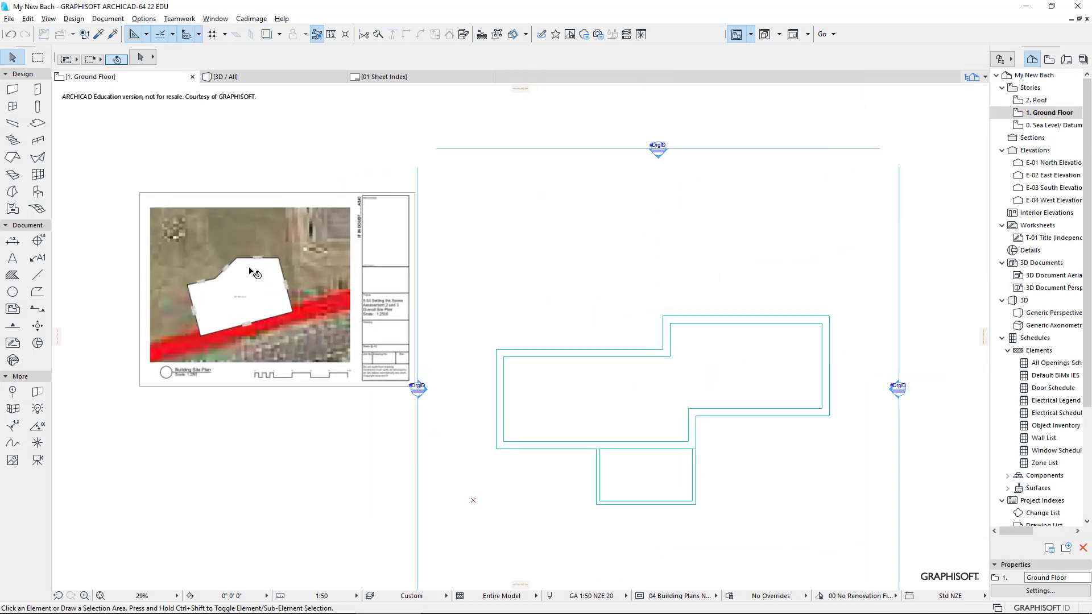
{"action": "left_click", "coordinate": [254, 273]}
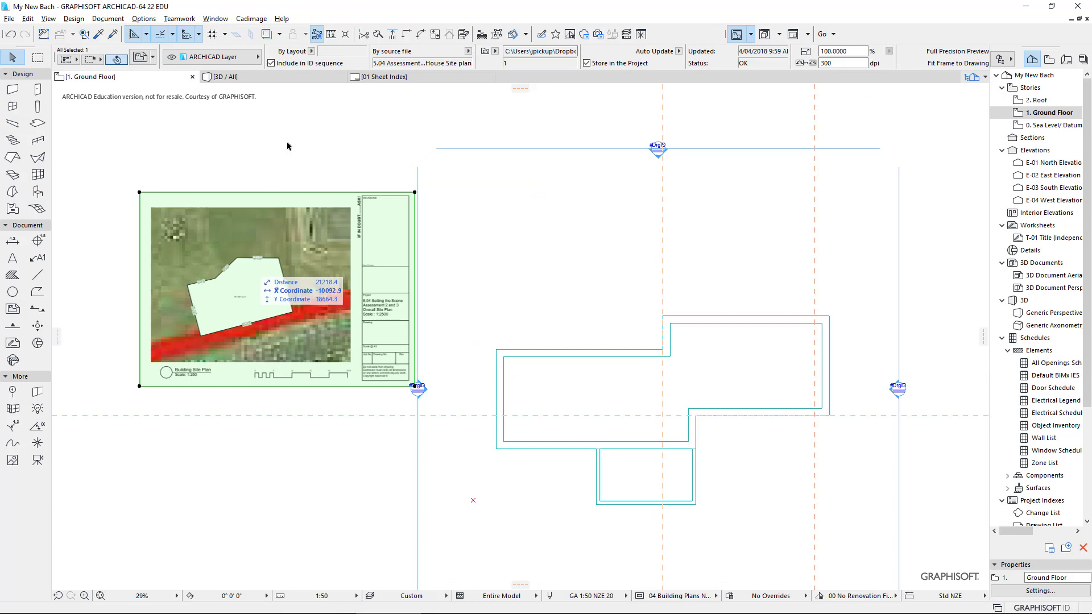
{"action": "left_click", "coordinate": [256, 58]}
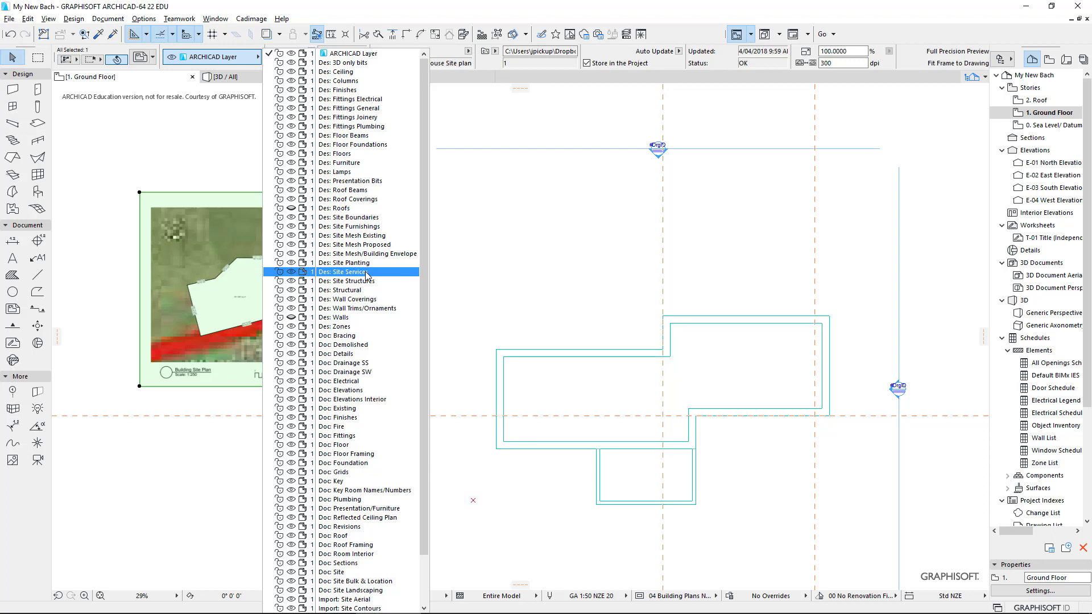
{"action": "left_click", "coordinate": [576, 282]}
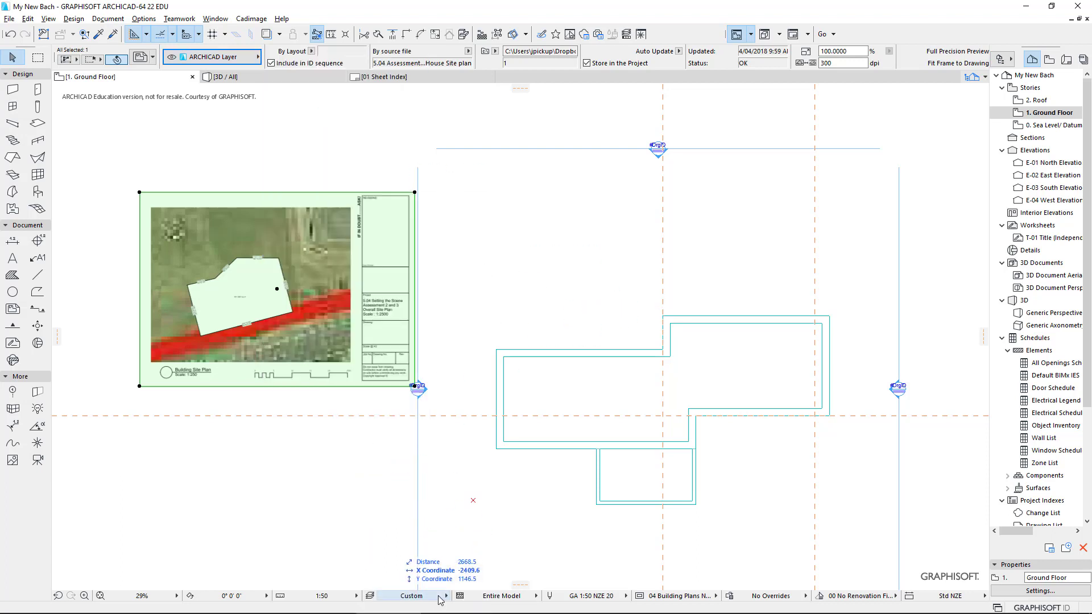
- Add a layer named 'Des: Site Scan' and apply the ALL layer combination
{"action": "left_click", "coordinate": [370, 595]}
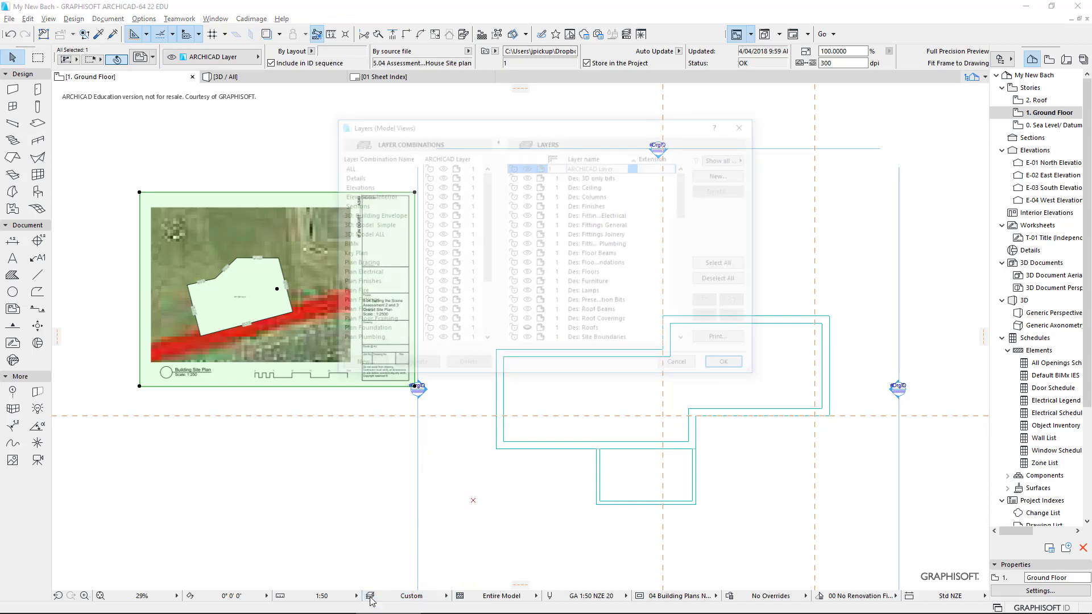
{"action": "left_click", "coordinate": [713, 175]}
{"action": "type", "text": "Des: Site Scan"}
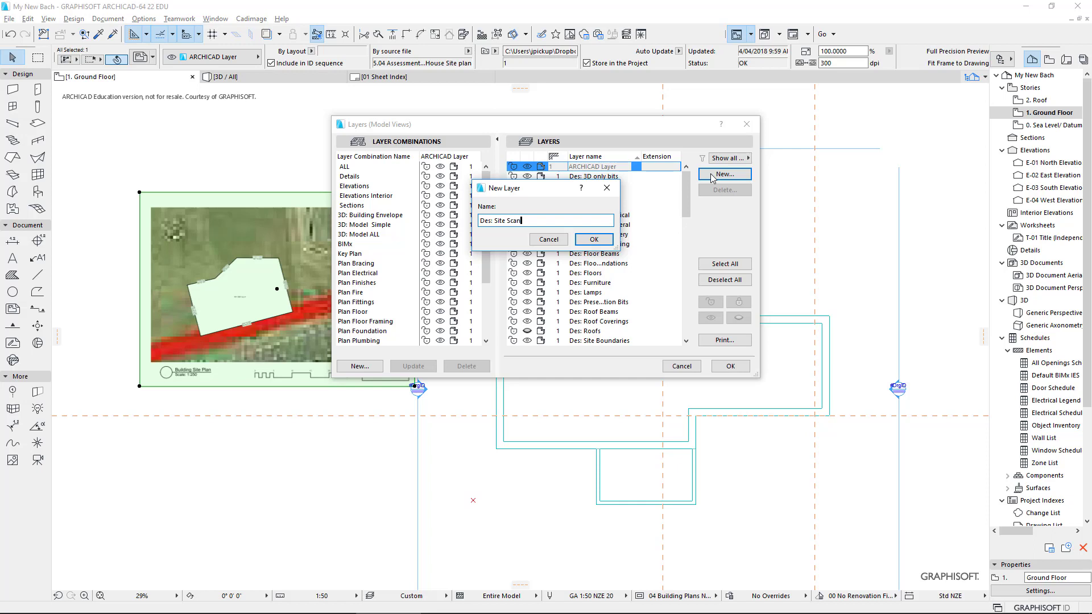
{"action": "key", "text": "Return"}
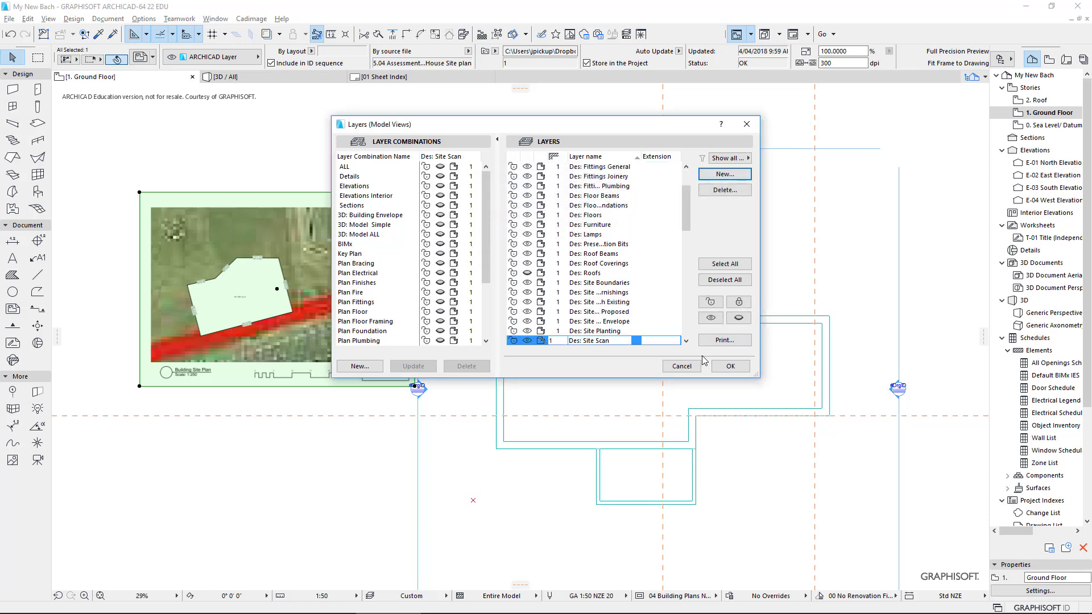
{"action": "left_click", "coordinate": [445, 169]}
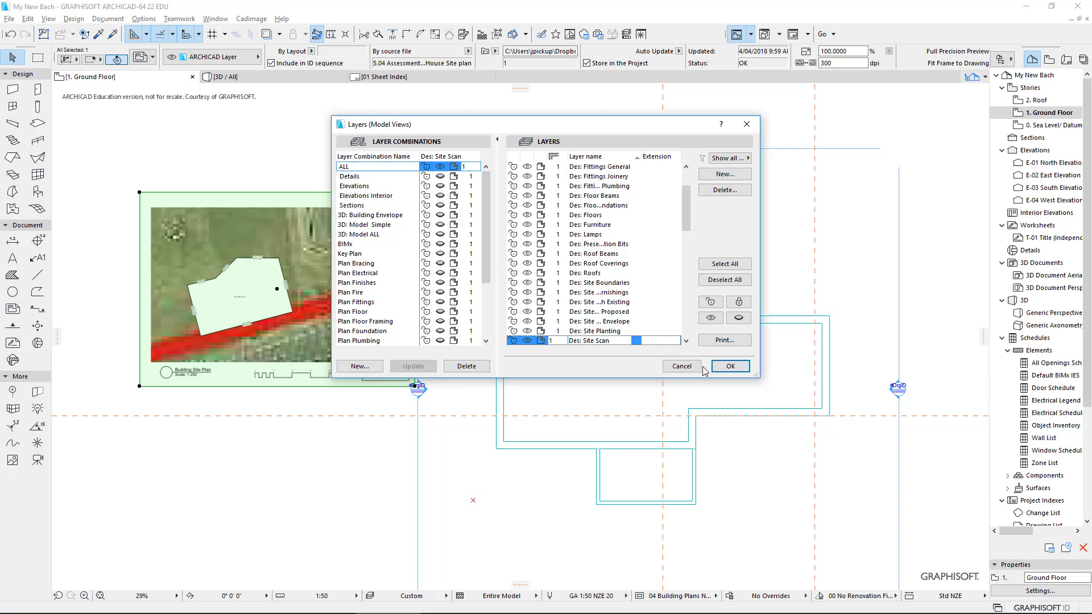
{"action": "left_click", "coordinate": [731, 366]}
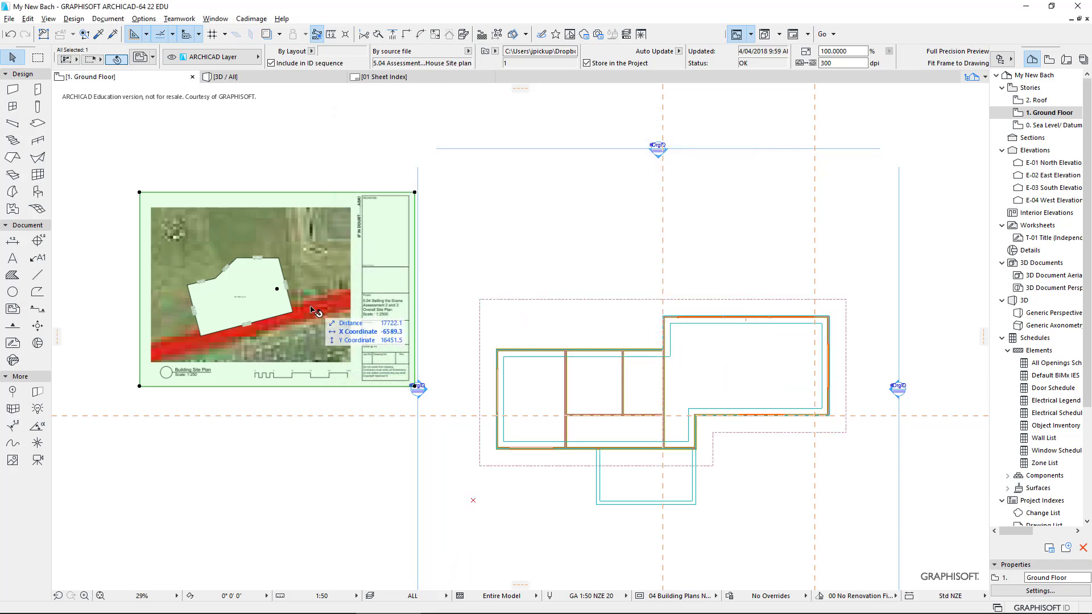
{"action": "scroll", "coordinate": [213, 328], "scroll_direction": "up", "scroll_amount": 2}
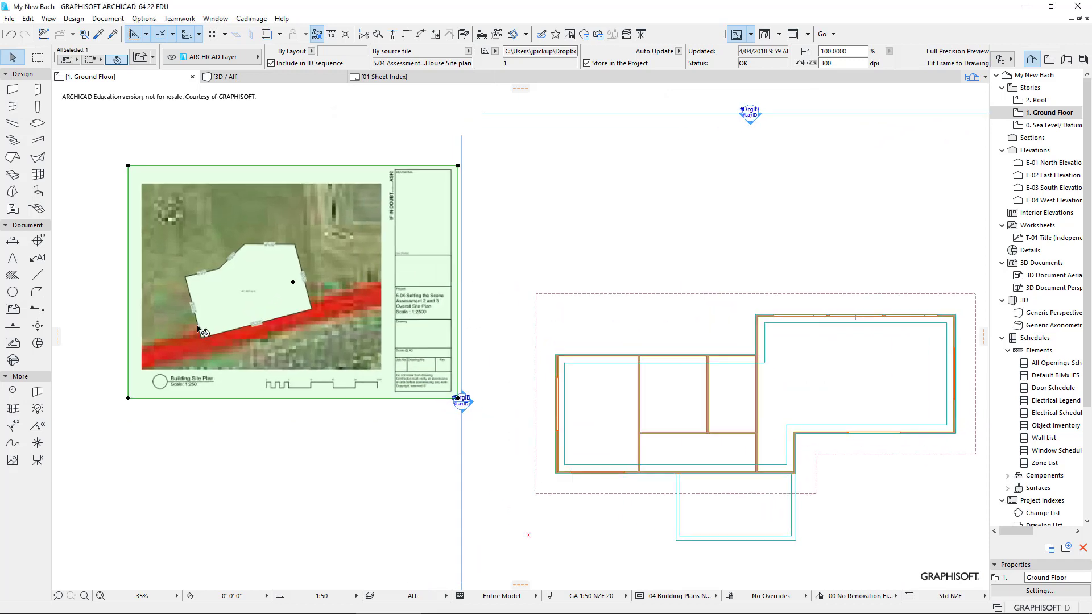
- Offset the drawing's left, top, right and bottom edges in to the aerial photo's boundary
{"action": "left_click", "coordinate": [127, 288]}
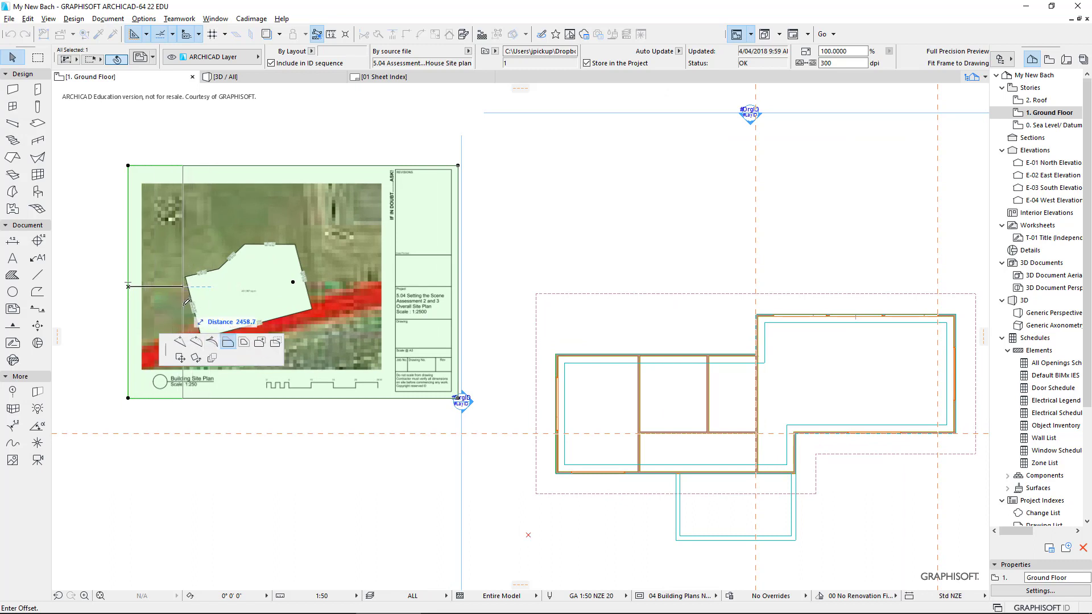
{"action": "left_click", "coordinate": [215, 330]}
{"action": "left_click", "coordinate": [202, 165]}
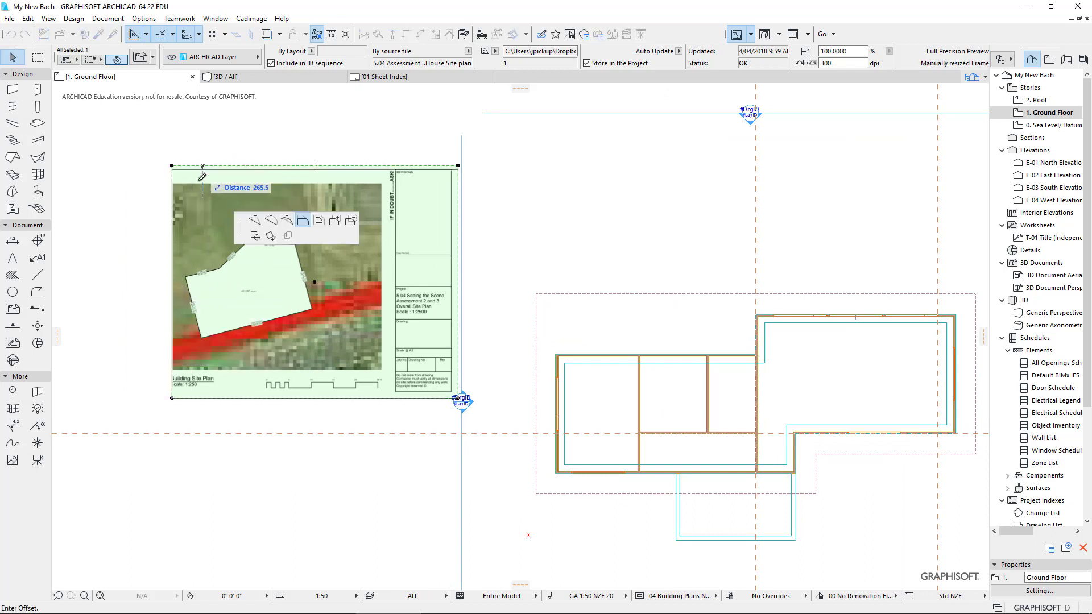
{"action": "left_click", "coordinate": [198, 226]}
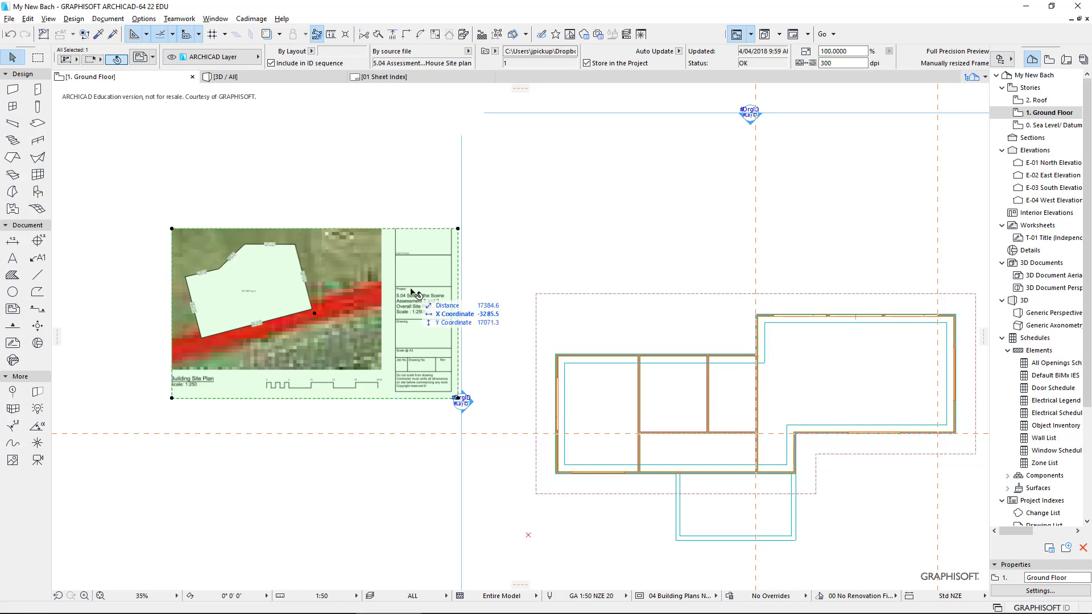
{"action": "left_click", "coordinate": [460, 298]}
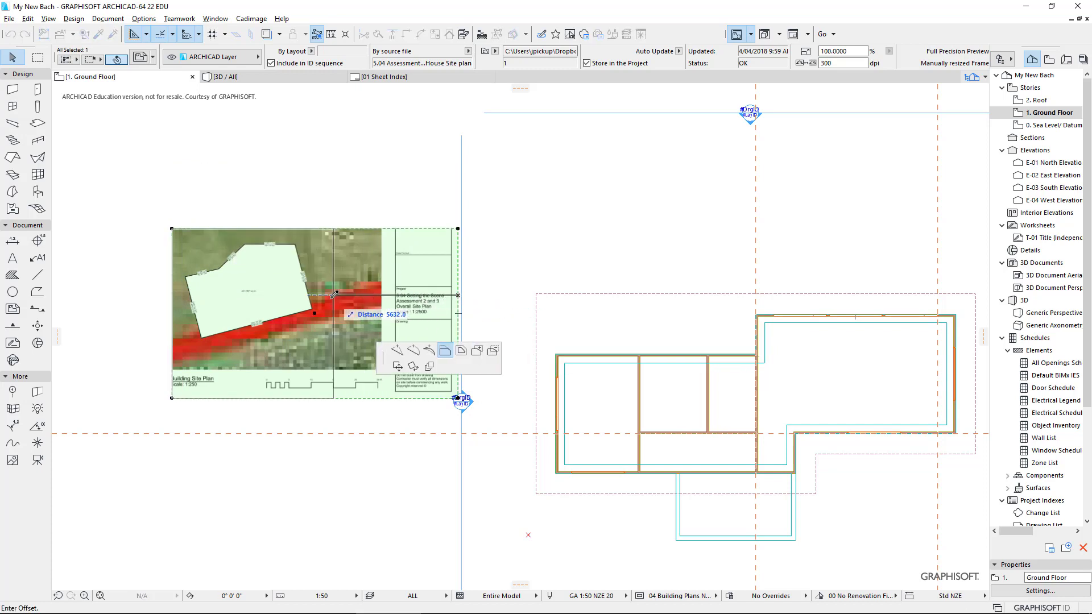
{"action": "left_click", "coordinate": [325, 368]}
{"action": "left_click", "coordinate": [290, 398]}
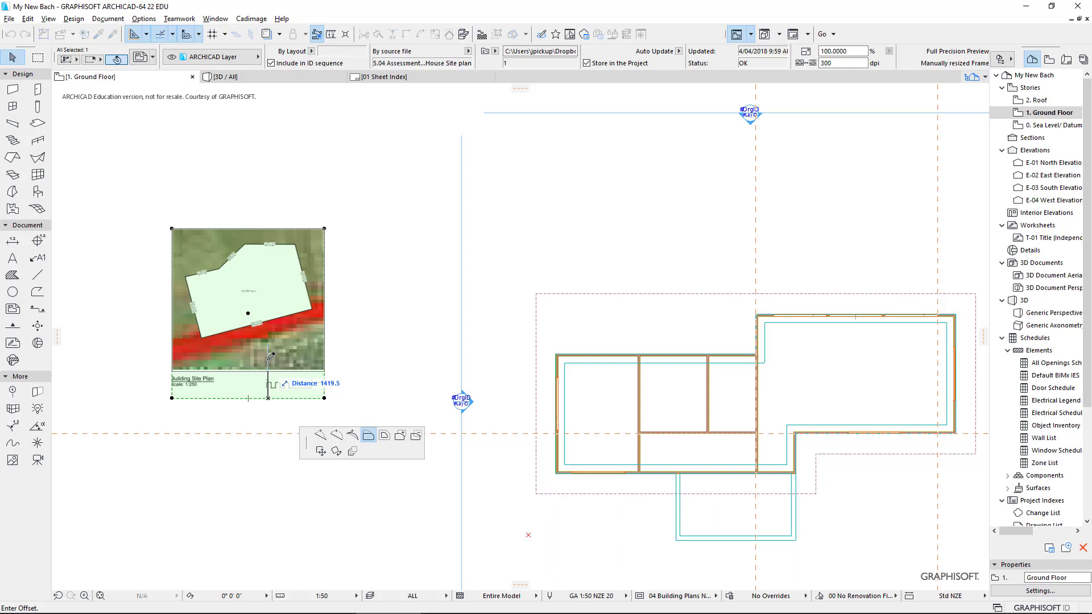
{"action": "left_click", "coordinate": [263, 343]}
{"action": "scroll", "coordinate": [263, 333], "scroll_direction": "up", "scroll_amount": 3}
{"action": "scroll", "coordinate": [302, 332], "scroll_direction": "up", "scroll_amount": 2}
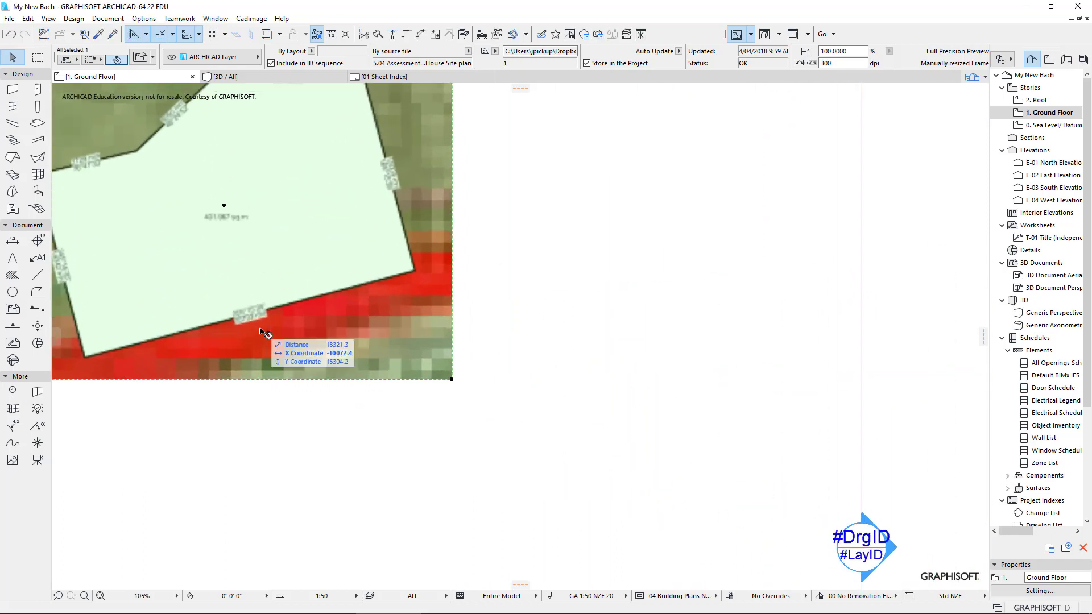
{"action": "middle_click_drag", "start_coordinate": [268, 300], "coordinate": [464, 355]}
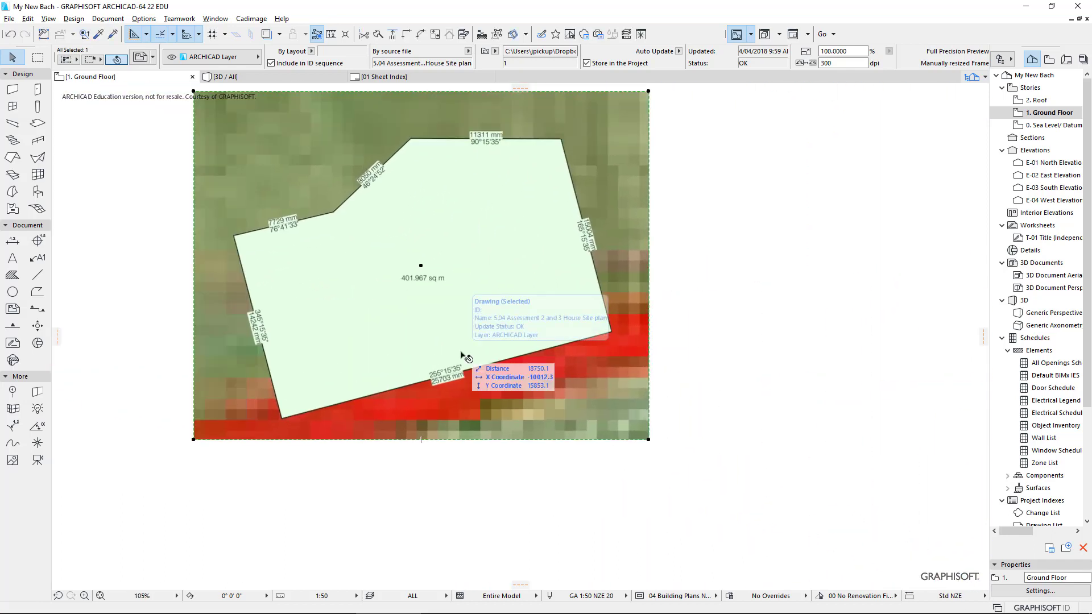
{"action": "scroll", "coordinate": [462, 355], "scroll_direction": "up", "scroll_amount": 2}
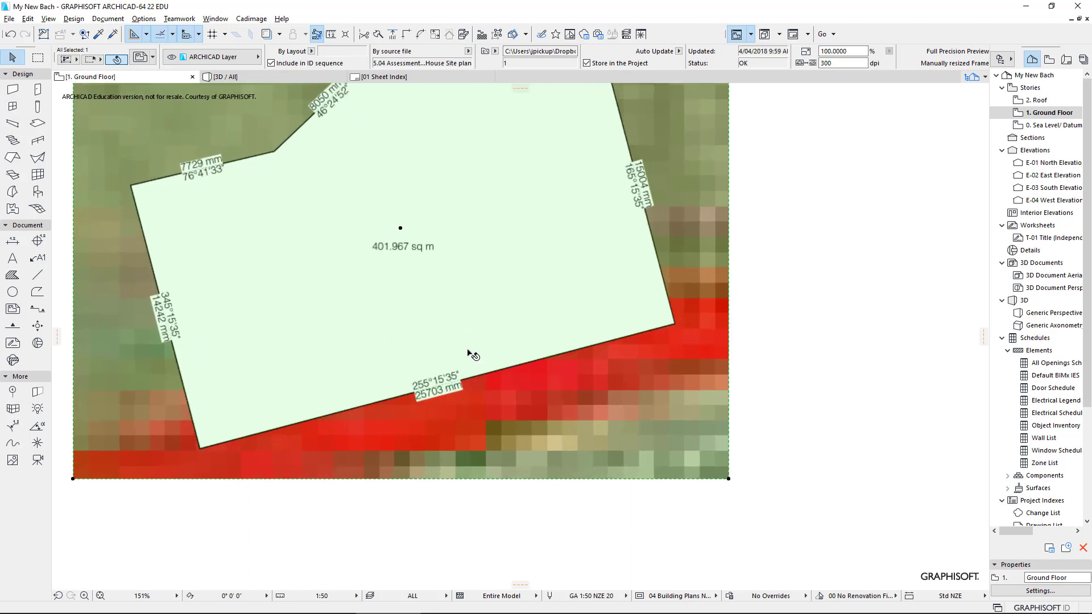
{"action": "scroll", "coordinate": [468, 355], "scroll_direction": "up", "scroll_amount": 2}
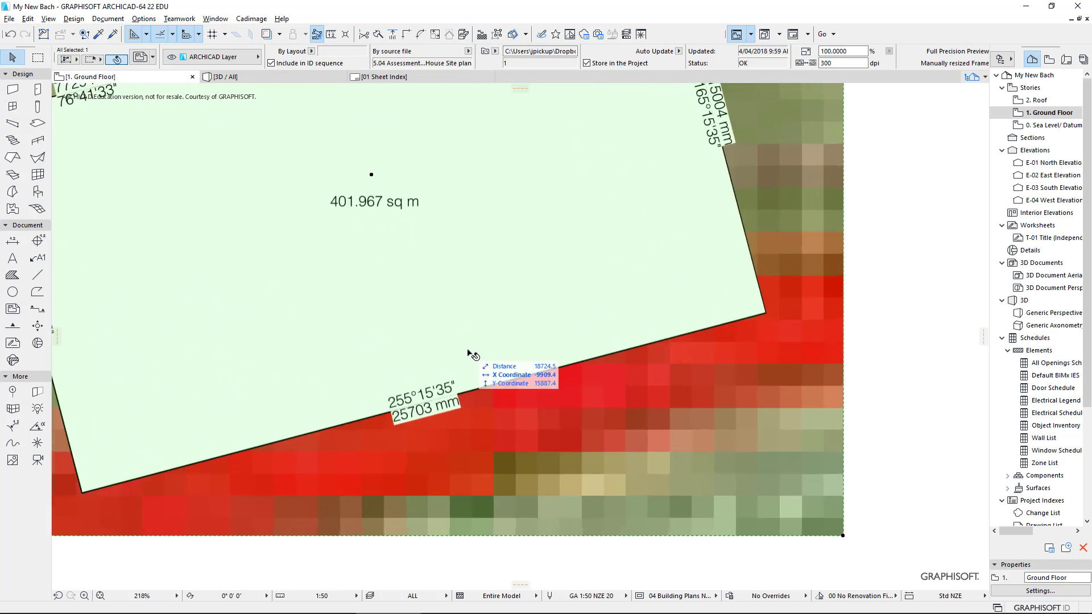
{"action": "scroll", "coordinate": [422, 360], "scroll_direction": "up", "scroll_amount": 1}
{"action": "middle_click_drag", "start_coordinate": [421, 361], "coordinate": [546, 316]}
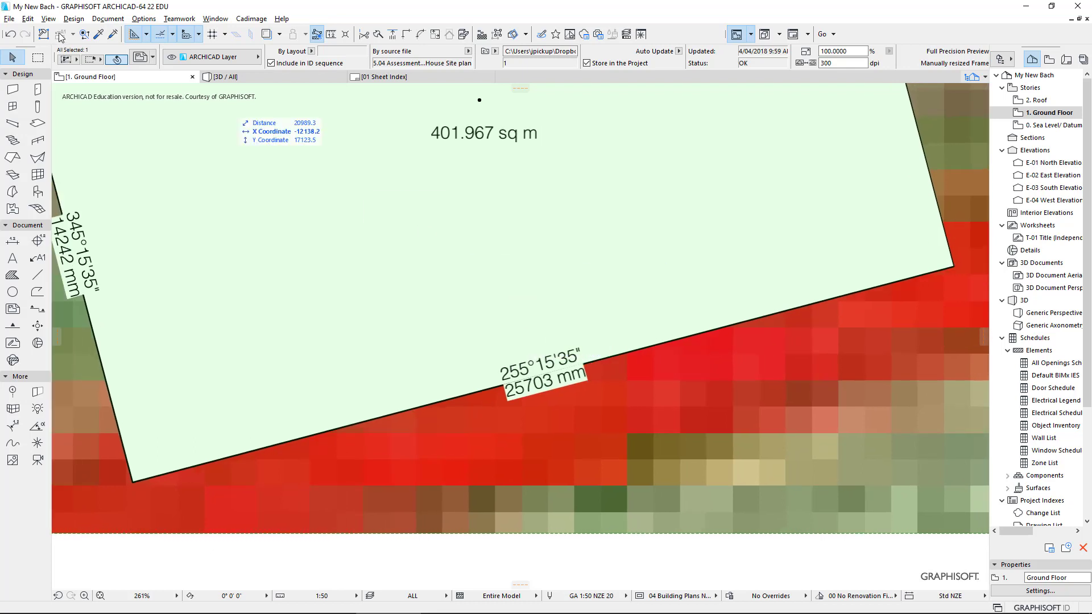
- Start a graphical Resize of the site plan drawing from the Edit menu
{"action": "left_click", "coordinate": [30, 20]}
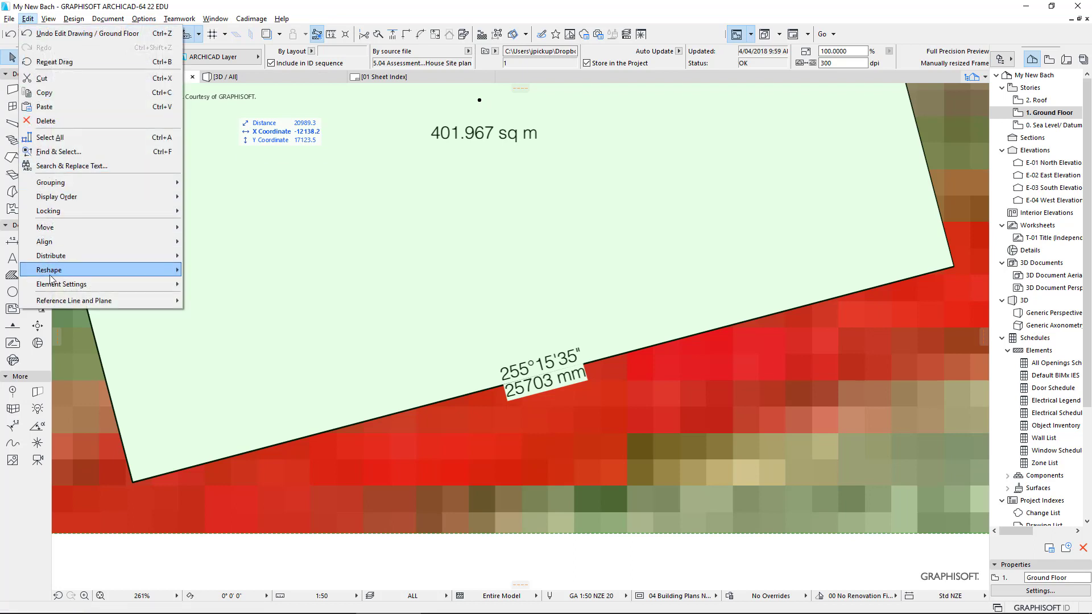
{"action": "mouse_move", "coordinate": [49, 270]}
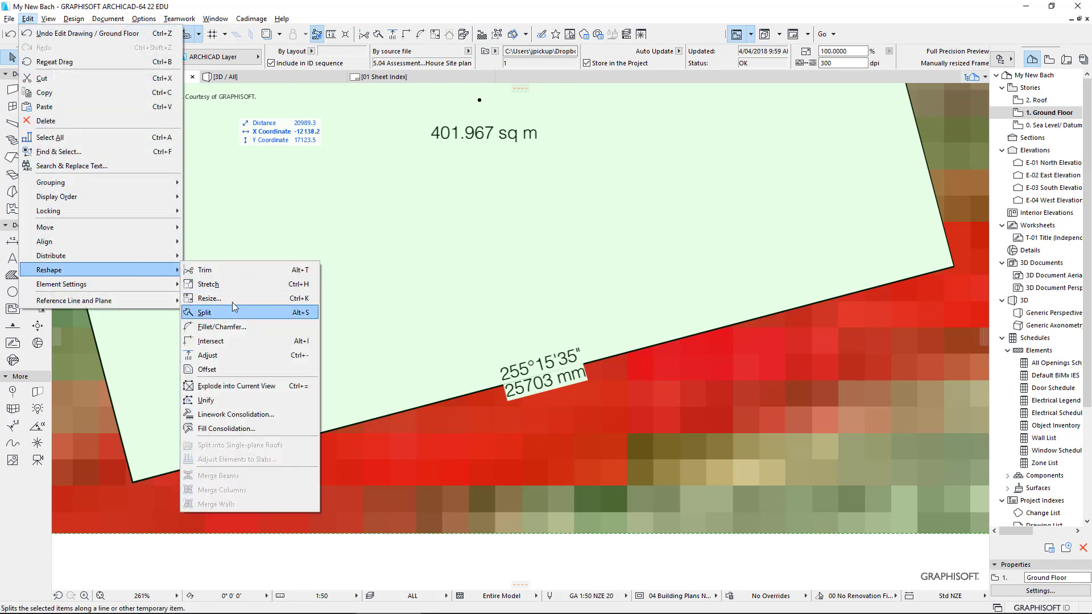
{"action": "left_click", "coordinate": [233, 305]}
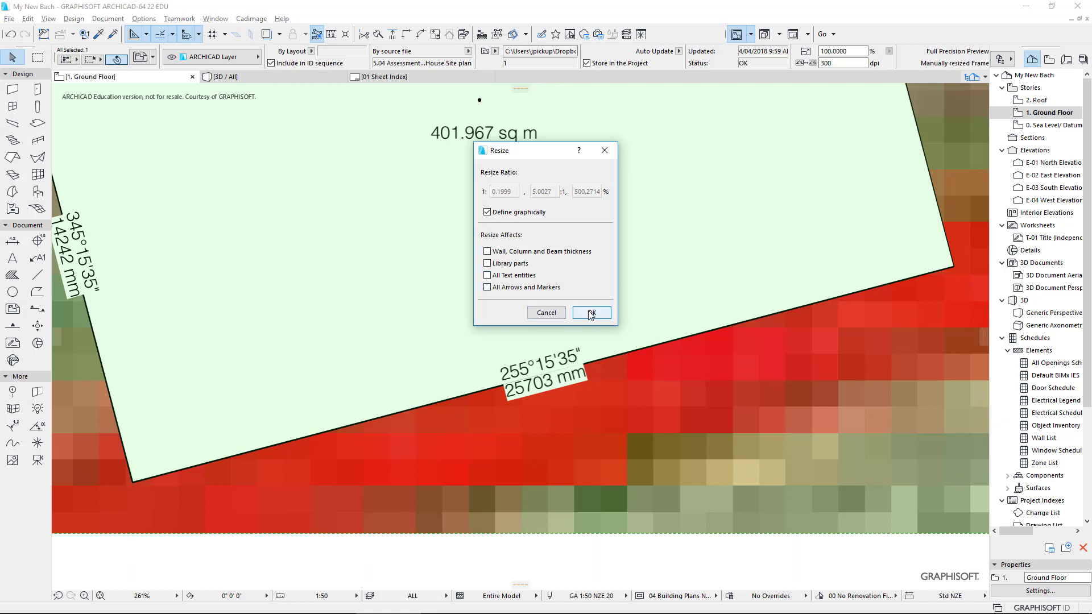
{"action": "left_click", "coordinate": [590, 313]}
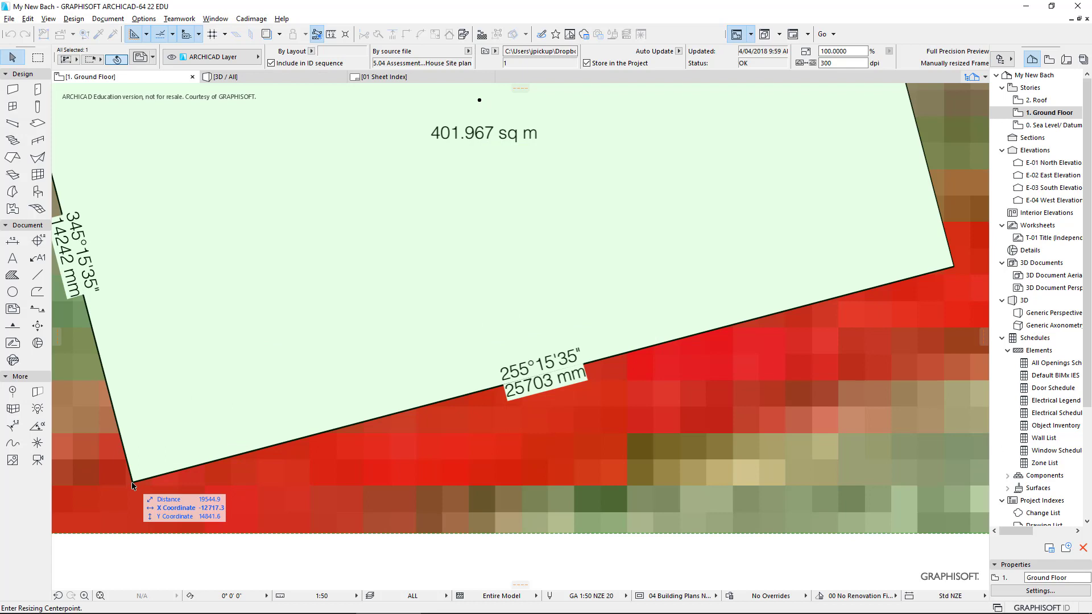
{"action": "scroll", "coordinate": [133, 484], "scroll_direction": "up", "scroll_amount": 2}
{"action": "scroll", "coordinate": [132, 485], "scroll_direction": "up", "scroll_amount": 2}
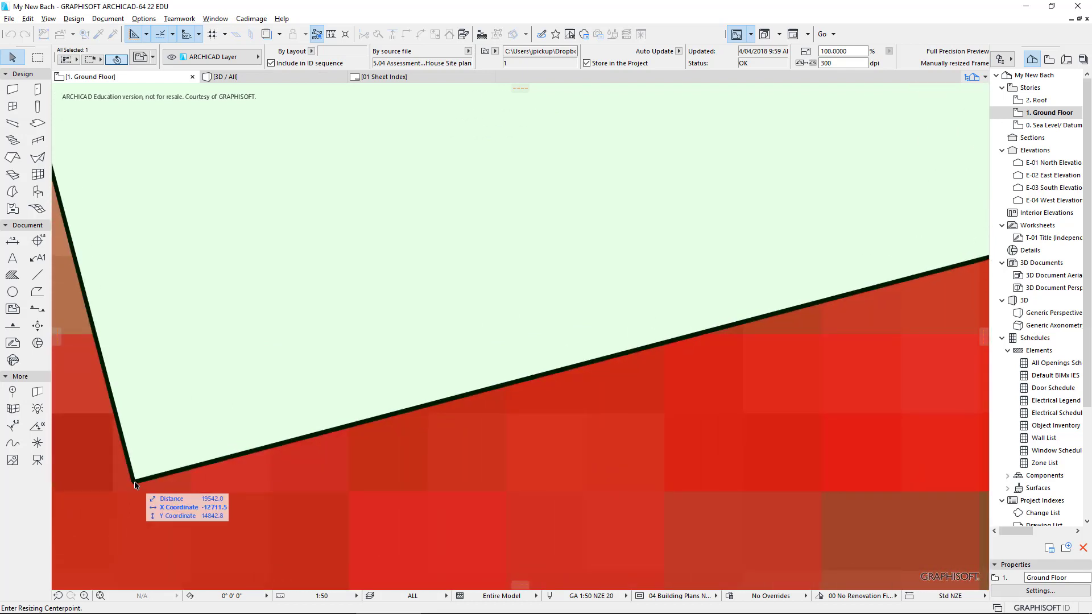
- Resize from the site corner along the boundary edge to a true length of 2570
{"action": "left_click", "coordinate": [134, 484]}
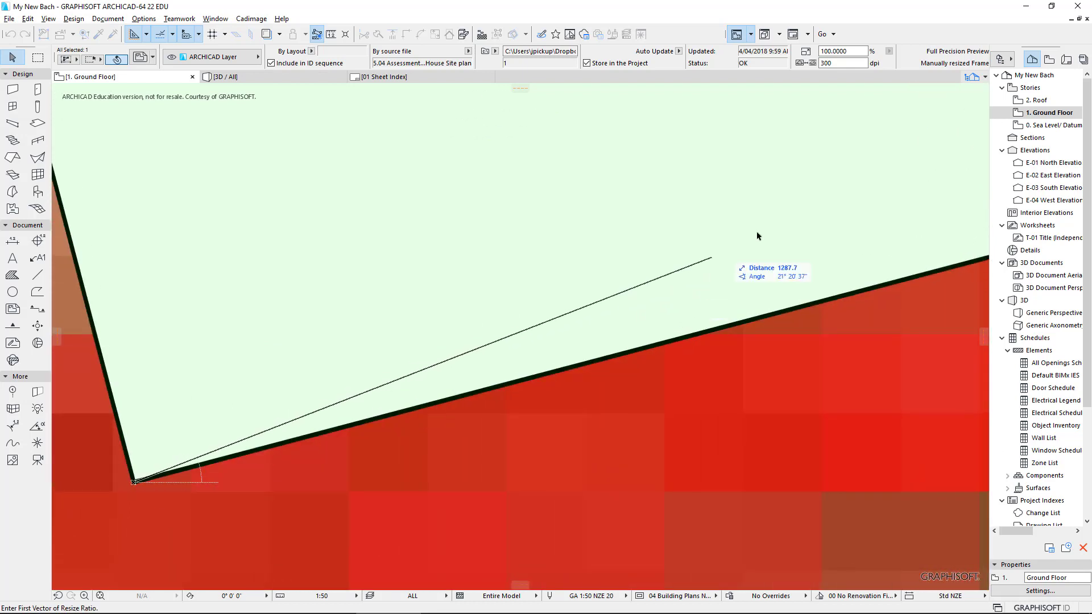
{"action": "middle_click_drag", "start_coordinate": [736, 238], "coordinate": [2, 424]}
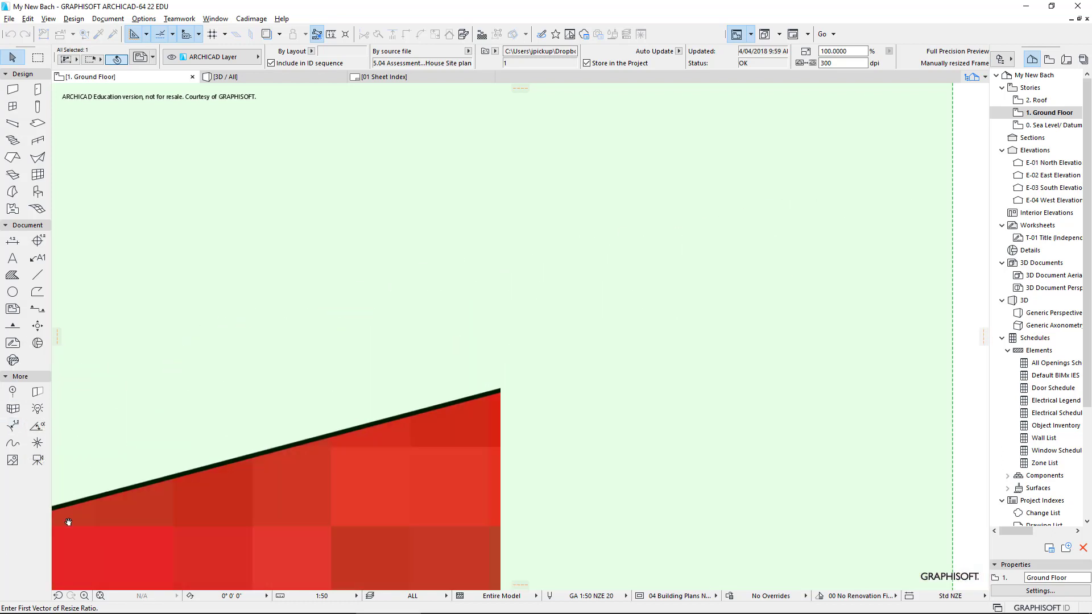
{"action": "middle_click_drag", "start_coordinate": [3, 424], "coordinate": [220, 505]}
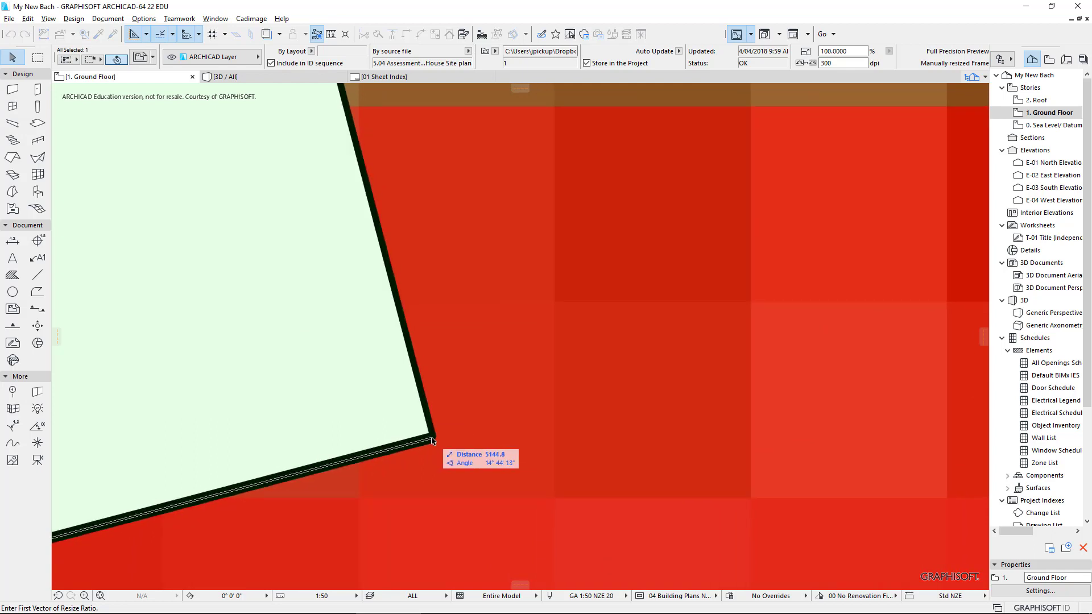
{"action": "left_click", "coordinate": [433, 439]}
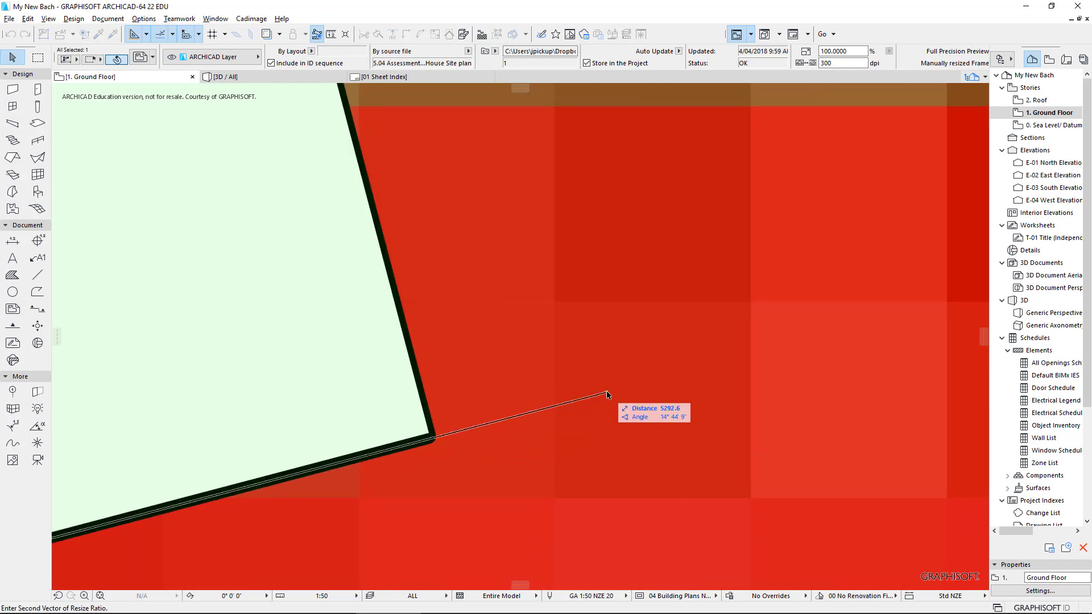
{"action": "scroll", "coordinate": [607, 394], "scroll_direction": "down", "scroll_amount": 1}
{"action": "scroll", "coordinate": [607, 395], "scroll_direction": "down", "scroll_amount": 2}
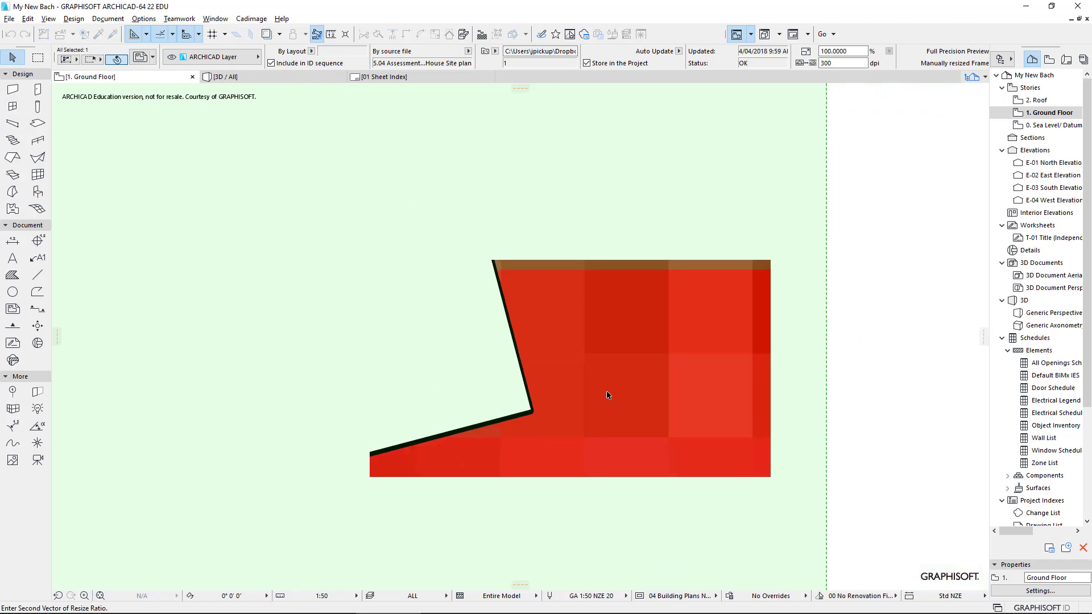
{"action": "scroll", "coordinate": [608, 395], "scroll_direction": "down", "scroll_amount": 1}
{"action": "scroll", "coordinate": [607, 394], "scroll_direction": "down", "scroll_amount": 1}
{"action": "scroll", "coordinate": [609, 394], "scroll_direction": "up", "scroll_amount": 1}
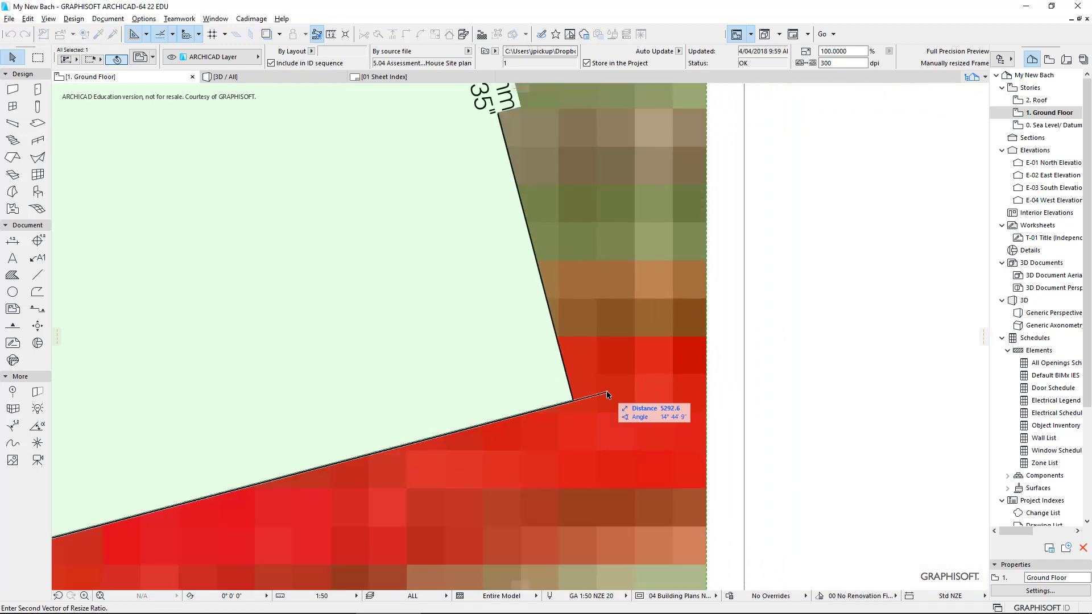
{"action": "scroll", "coordinate": [608, 394], "scroll_direction": "down", "scroll_amount": 1}
{"action": "middle_click_drag", "start_coordinate": [608, 395], "coordinate": [846, 256]}
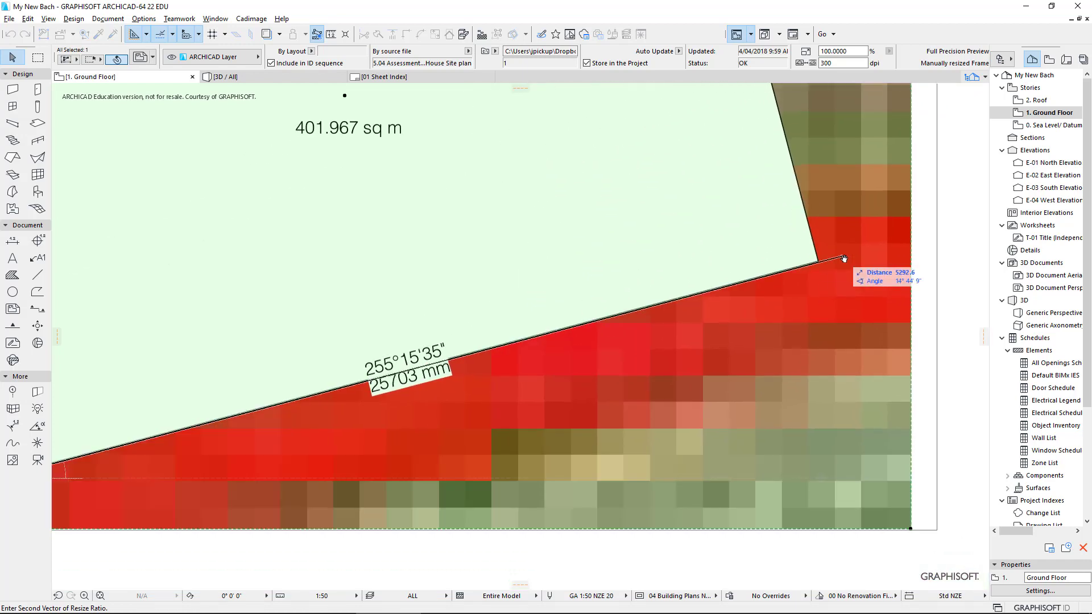
{"action": "type", "text": "25703"}
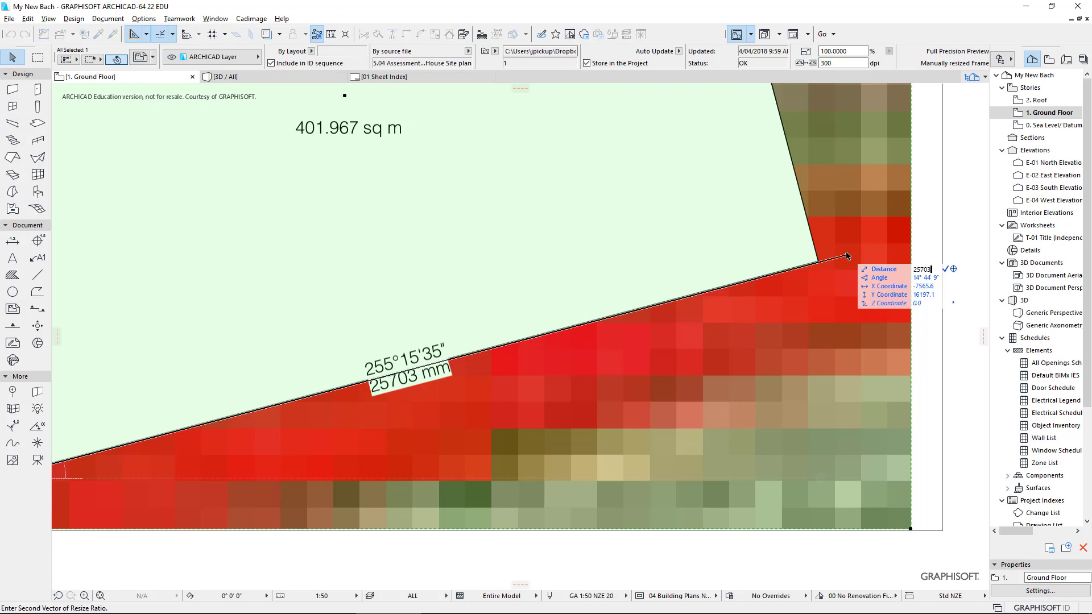
{"action": "key", "text": "Return"}
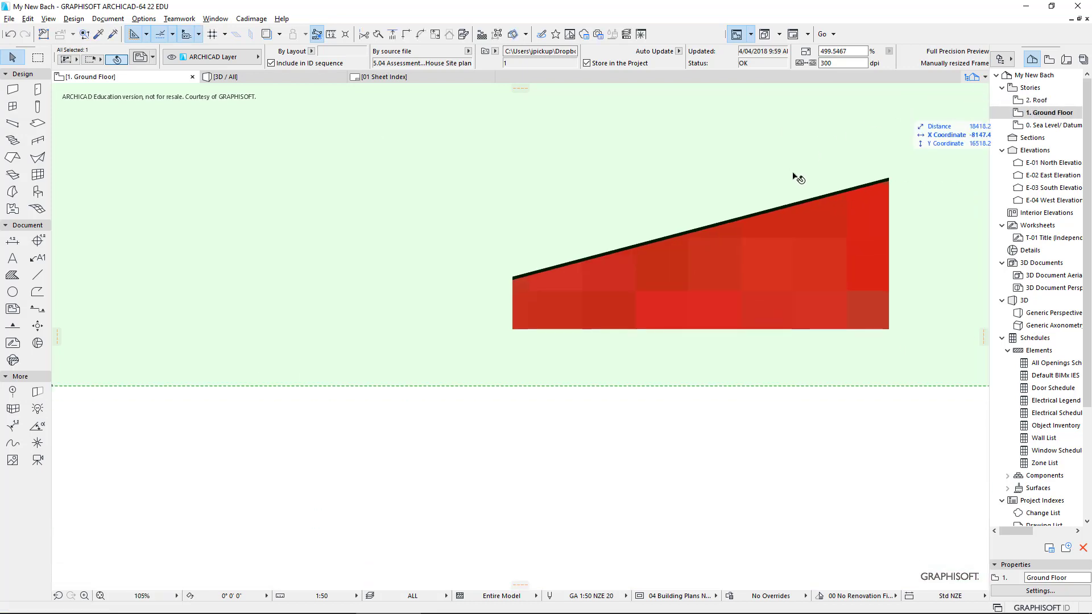
{"action": "scroll", "coordinate": [796, 177], "scroll_direction": "down", "scroll_amount": 3}
{"action": "scroll", "coordinate": [796, 177], "scroll_direction": "down", "scroll_amount": 3}
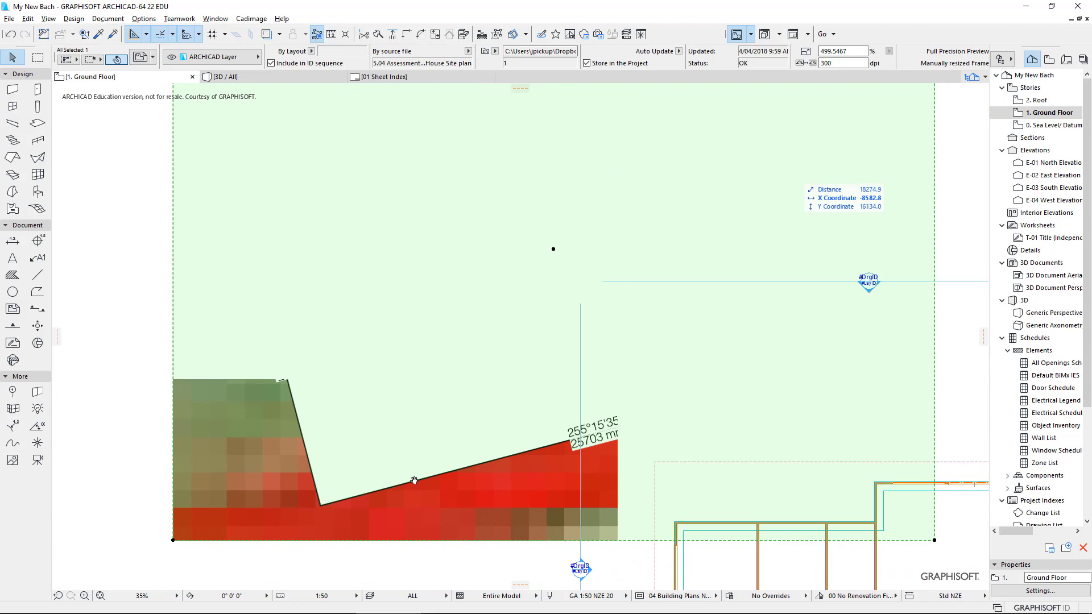
{"action": "middle_click_drag", "start_coordinate": [797, 178], "coordinate": [434, 451]}
{"action": "scroll", "coordinate": [435, 437], "scroll_direction": "down", "scroll_amount": 3}
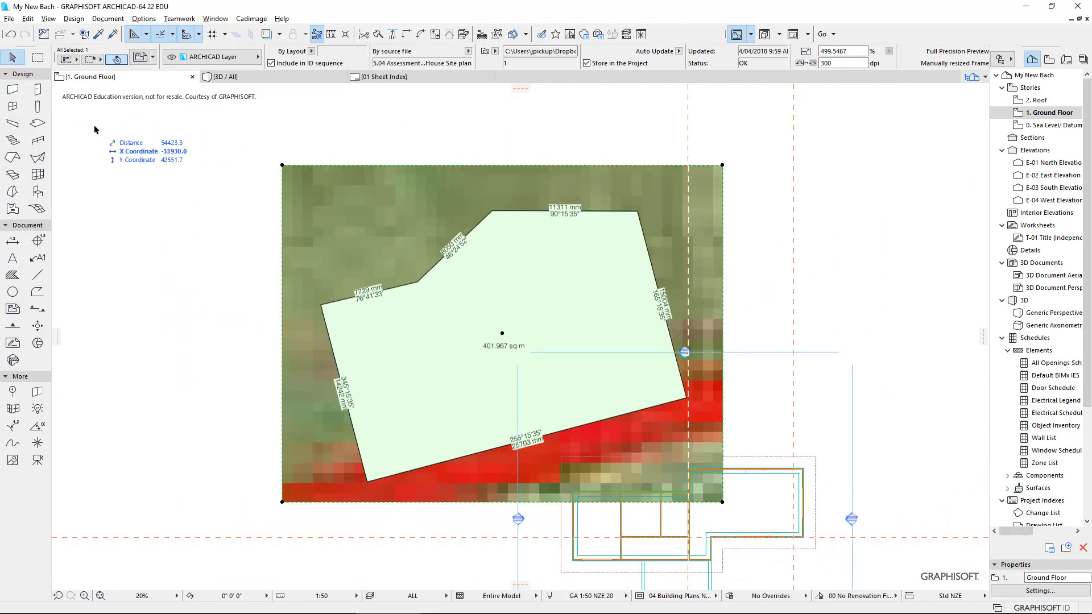
- Use Display Order > Send Backward on the site plan drawing
{"action": "right_click", "coordinate": [499, 245]}
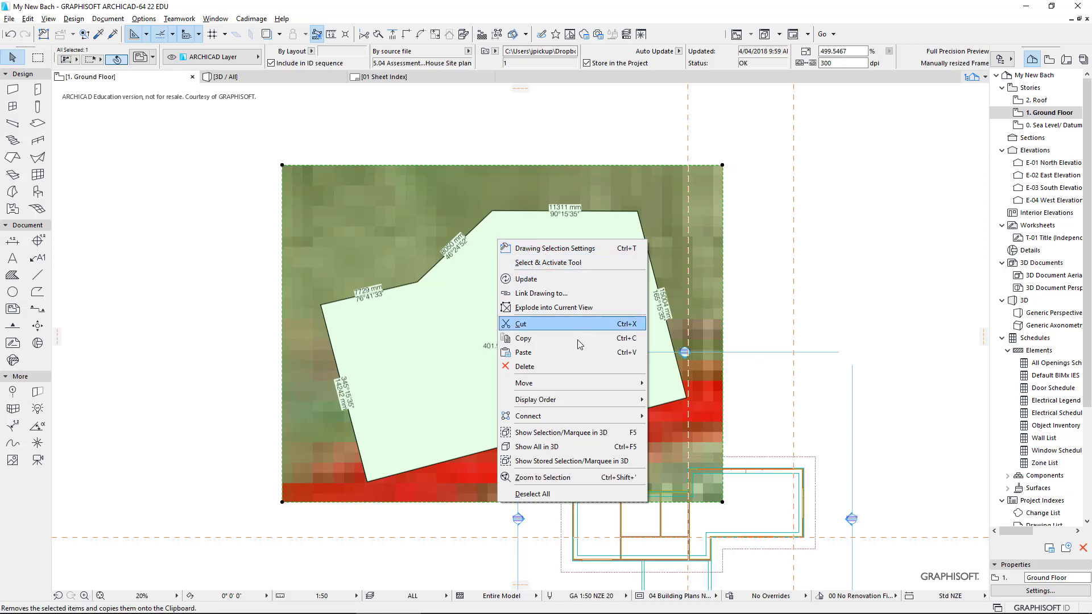
{"action": "mouse_move", "coordinate": [564, 399]}
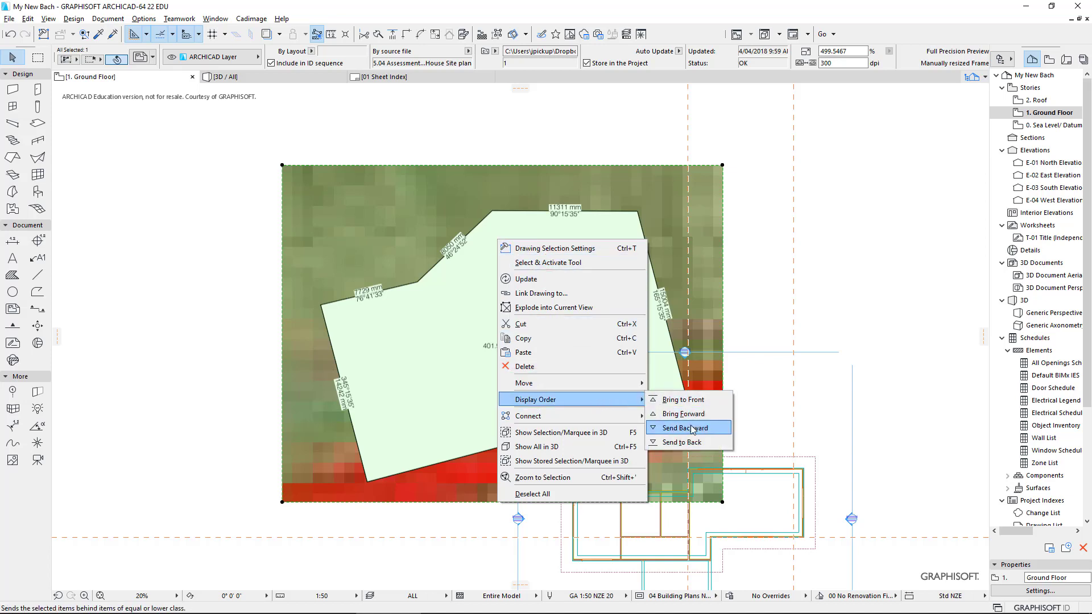
{"action": "left_click", "coordinate": [698, 443]}
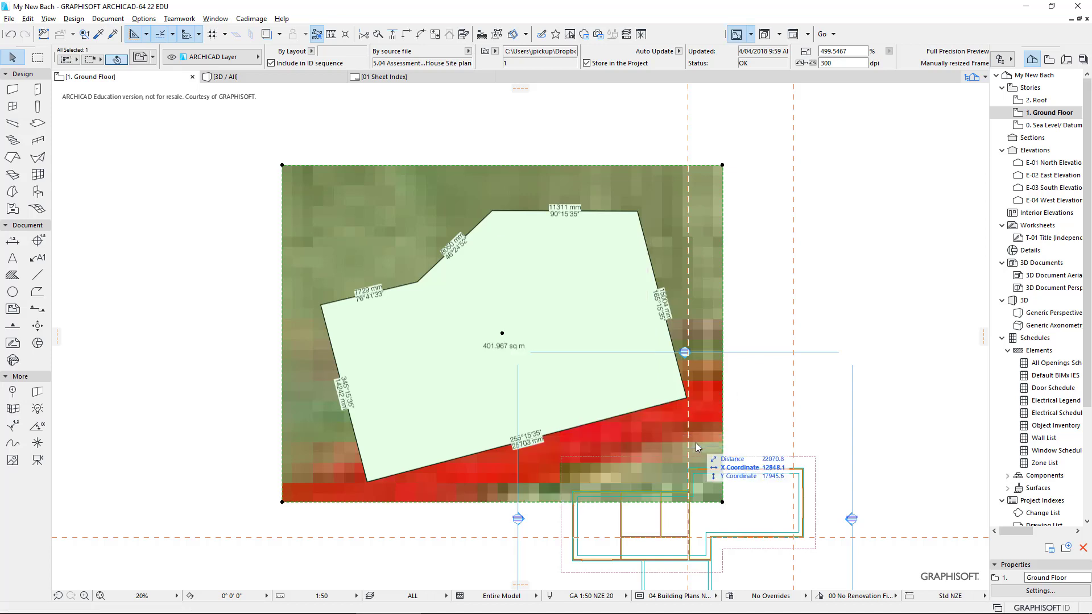
- Drag the site plan drawing over the house and centre both in view
{"action": "left_click", "coordinate": [502, 335]}
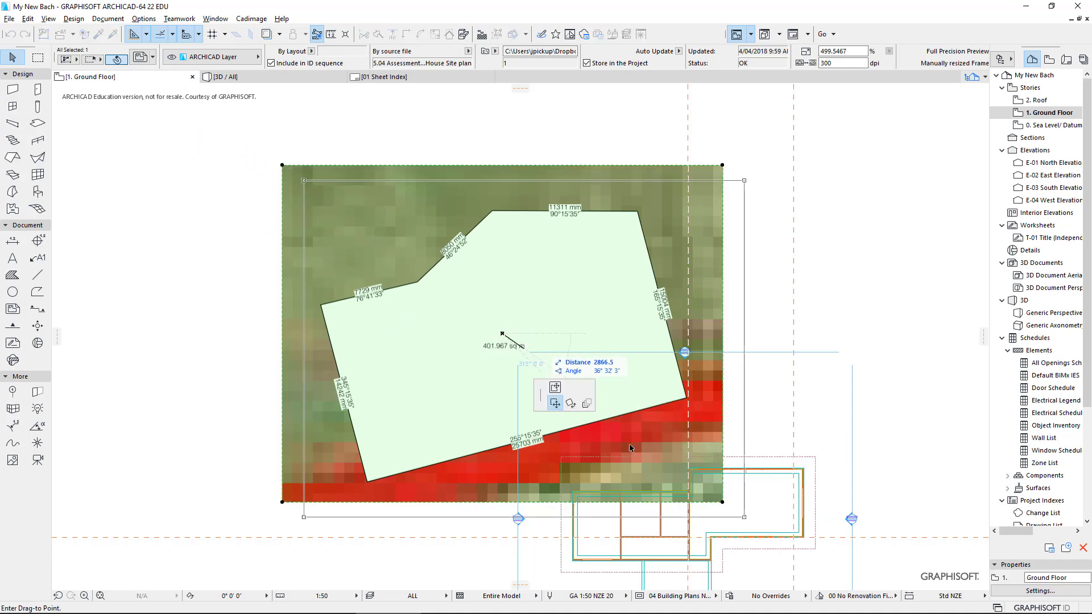
{"action": "left_click", "coordinate": [682, 514]}
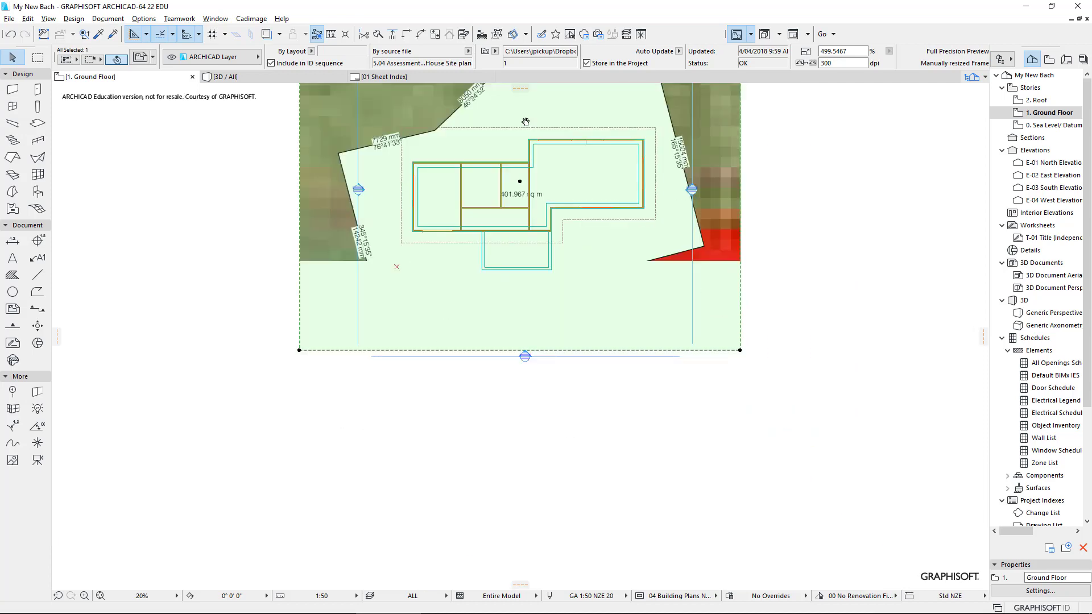
{"action": "middle_click_drag", "start_coordinate": [683, 515], "coordinate": [499, 162]}
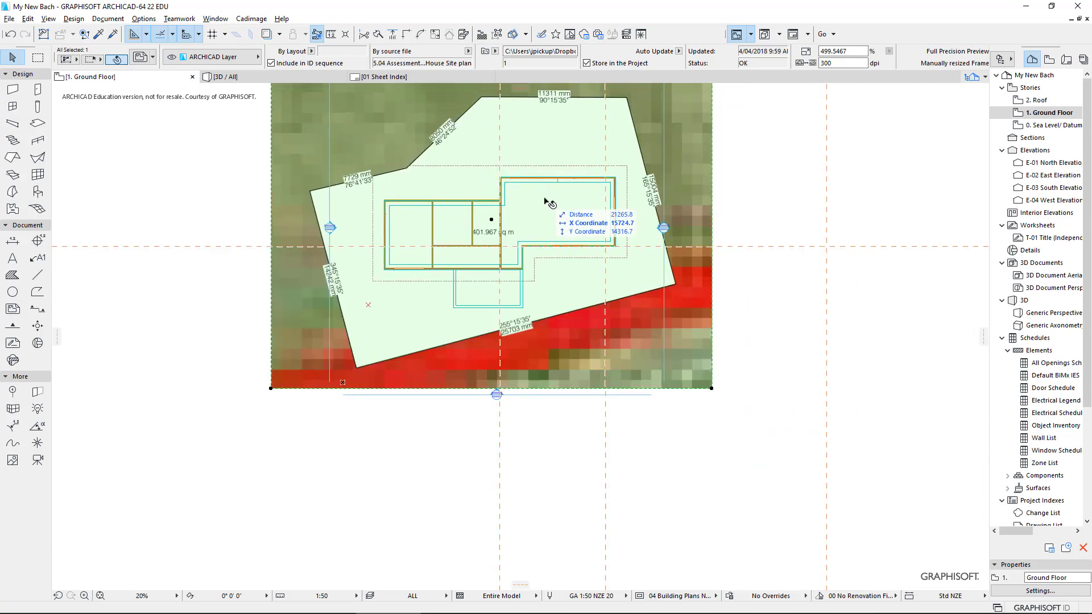
{"action": "scroll", "coordinate": [546, 201], "scroll_direction": "up", "scroll_amount": 1}
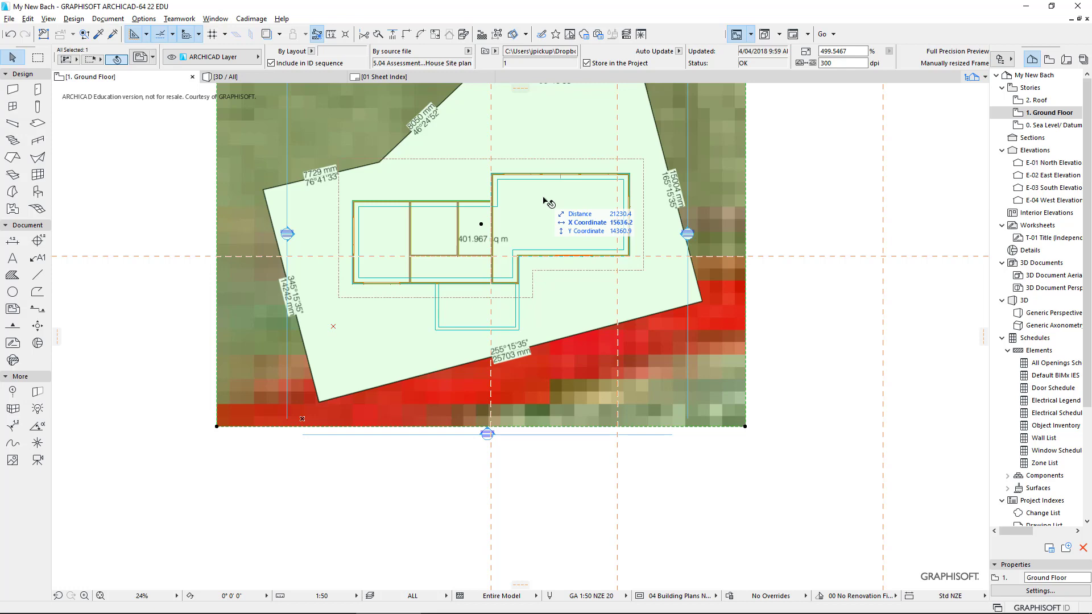
{"action": "mouse_move", "coordinate": [546, 201]}
{"action": "middle_mouse_down"}
{"action": "mouse_move", "coordinate": [629, 281]}
{"action": "mouse_move", "coordinate": [640, 312]}
{"action": "middle_mouse_up"}
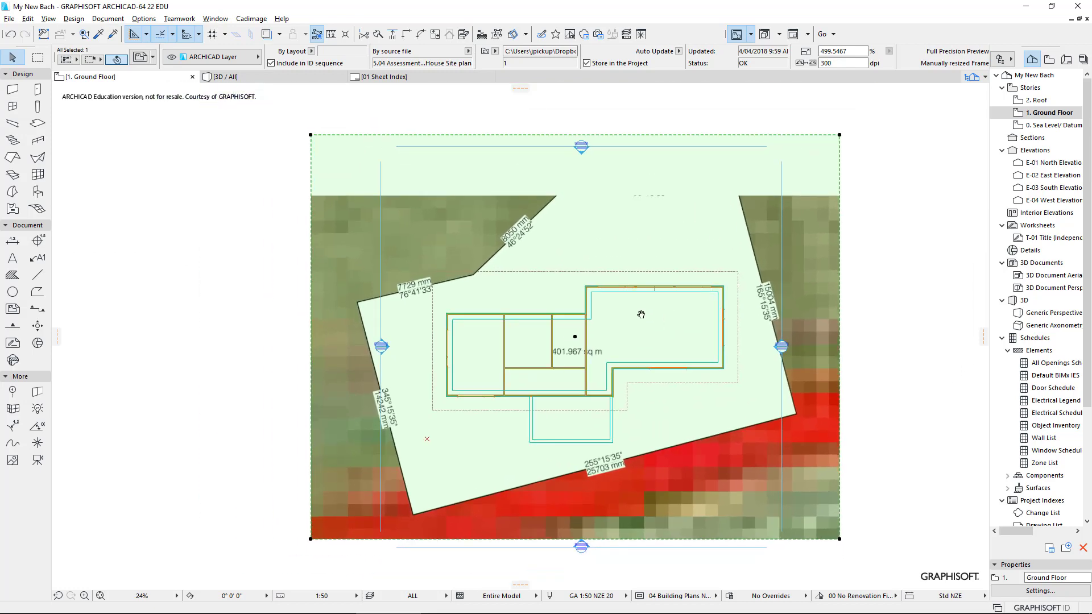
- Rotate the site plan drawing a few degrees about a boundary point to align it
{"action": "left_click", "coordinate": [443, 215]}
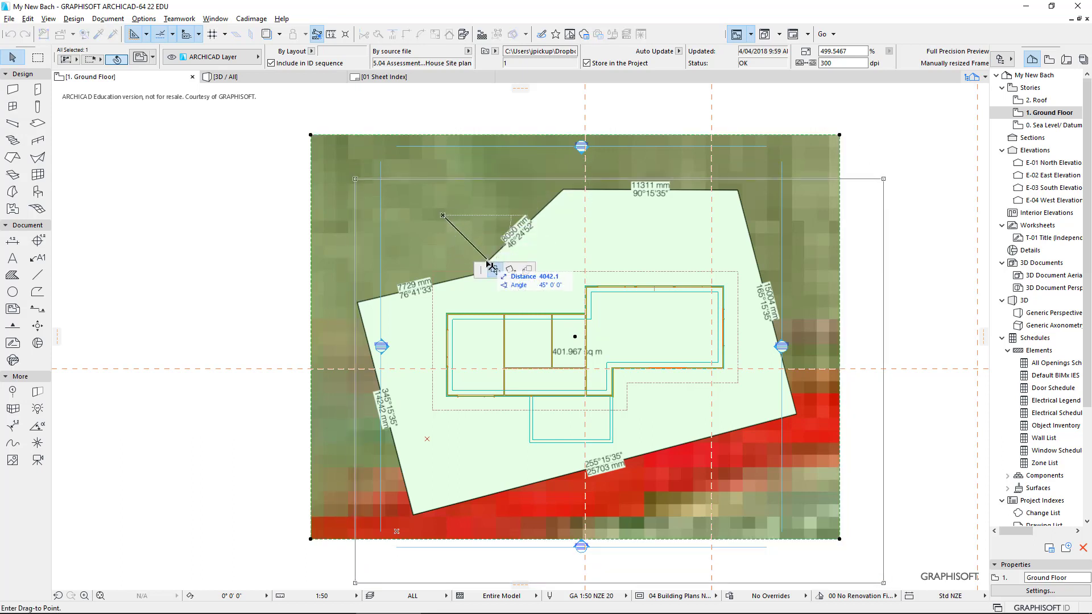
{"action": "left_click", "coordinate": [511, 271]}
{"action": "left_click", "coordinate": [482, 244]}
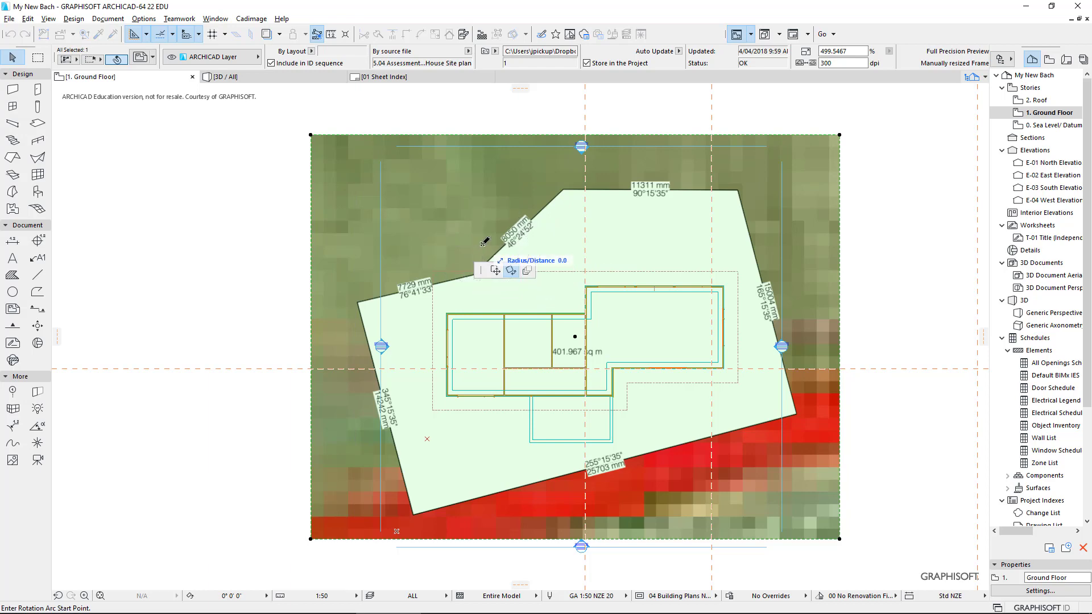
{"action": "left_click", "coordinate": [555, 247]}
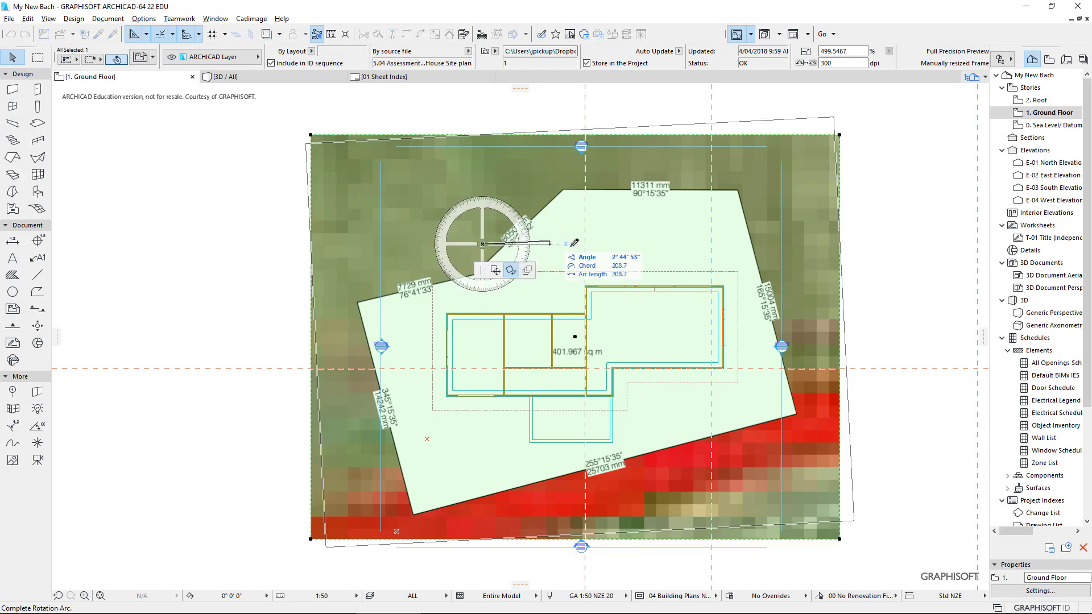
{"action": "left_click", "coordinate": [700, 269]}
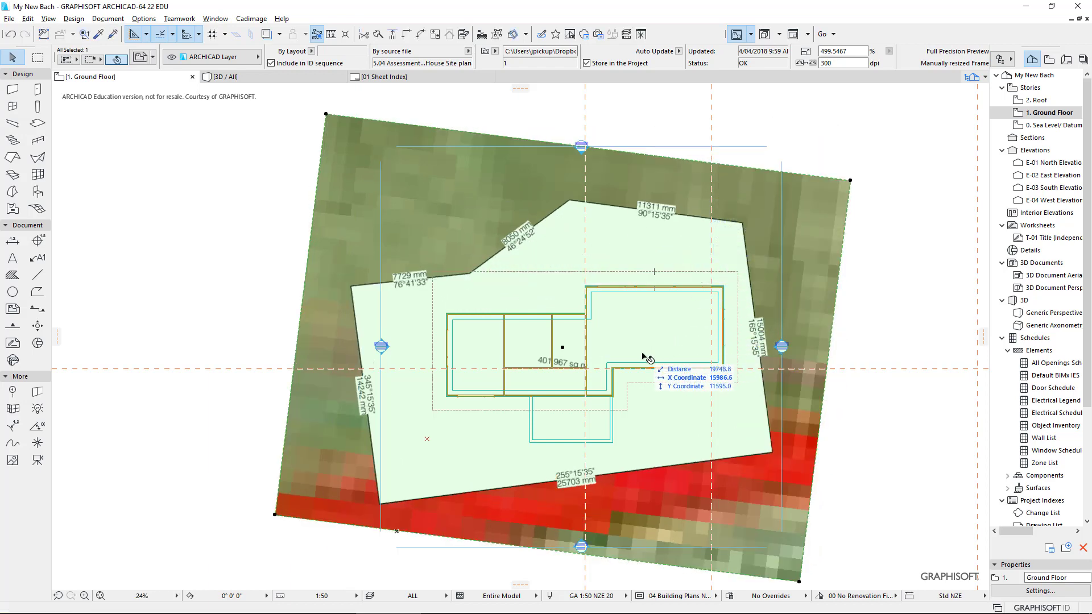
- Shift the drawing slightly so the house sits within the site boundary
{"action": "key", "text": "Escape"}
{"action": "left_click", "coordinate": [393, 369]}
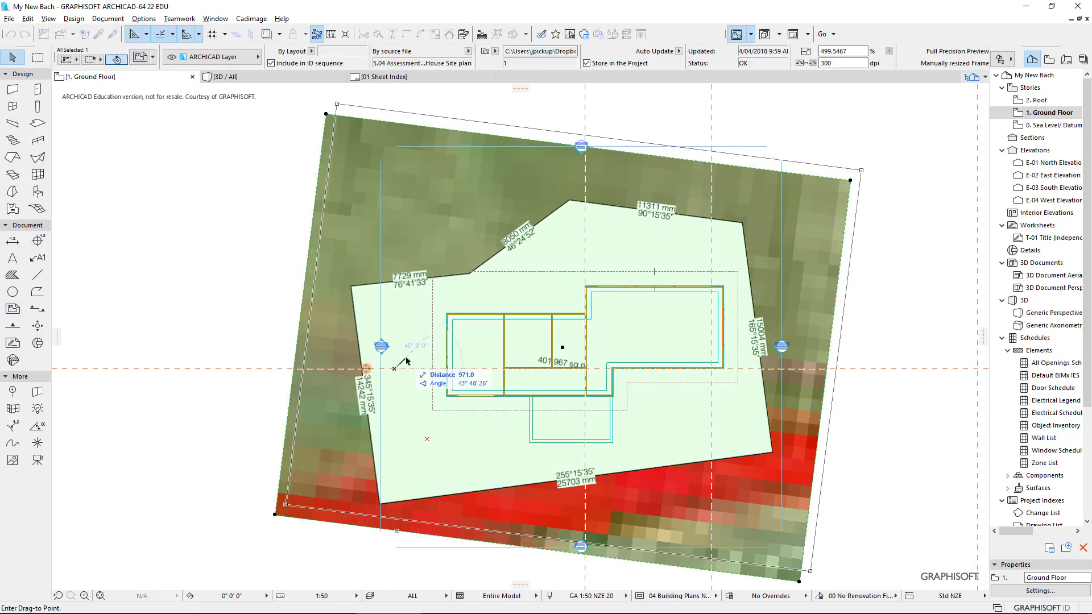
{"action": "left_click_drag", "start_coordinate": [393, 369], "coordinate": [417, 338]}
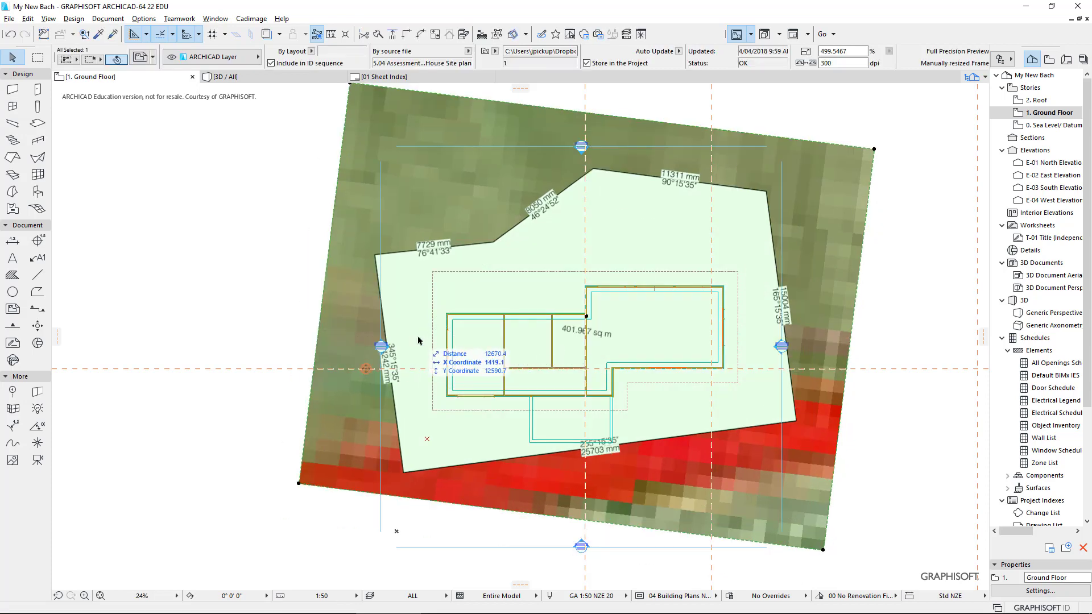